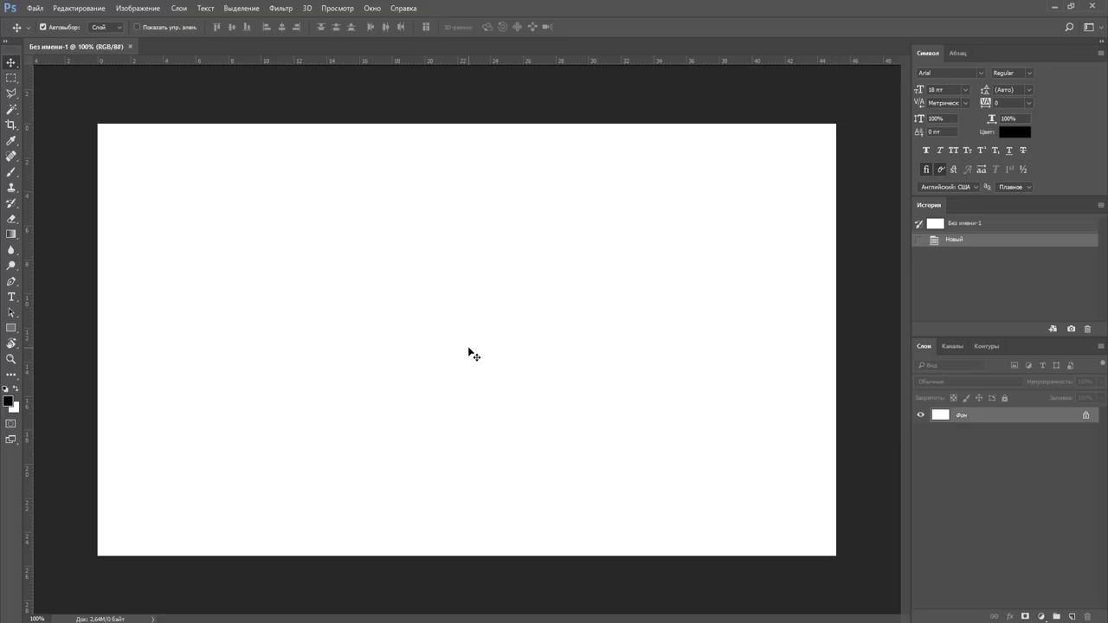
Draw a large rectangle across the canvas centre and set its fill to none.
{"action": "left_click", "coordinate": [13, 331]}
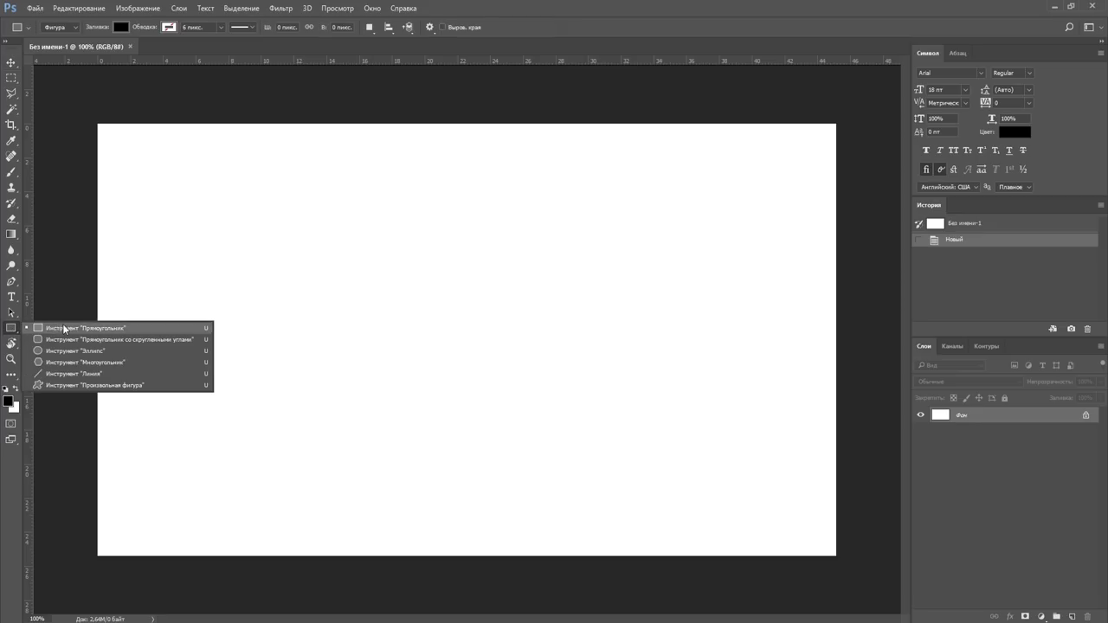
{"action": "left_click", "coordinate": [137, 328]}
{"action": "left_click_drag", "start_coordinate": [206, 256], "coordinate": [678, 471]}
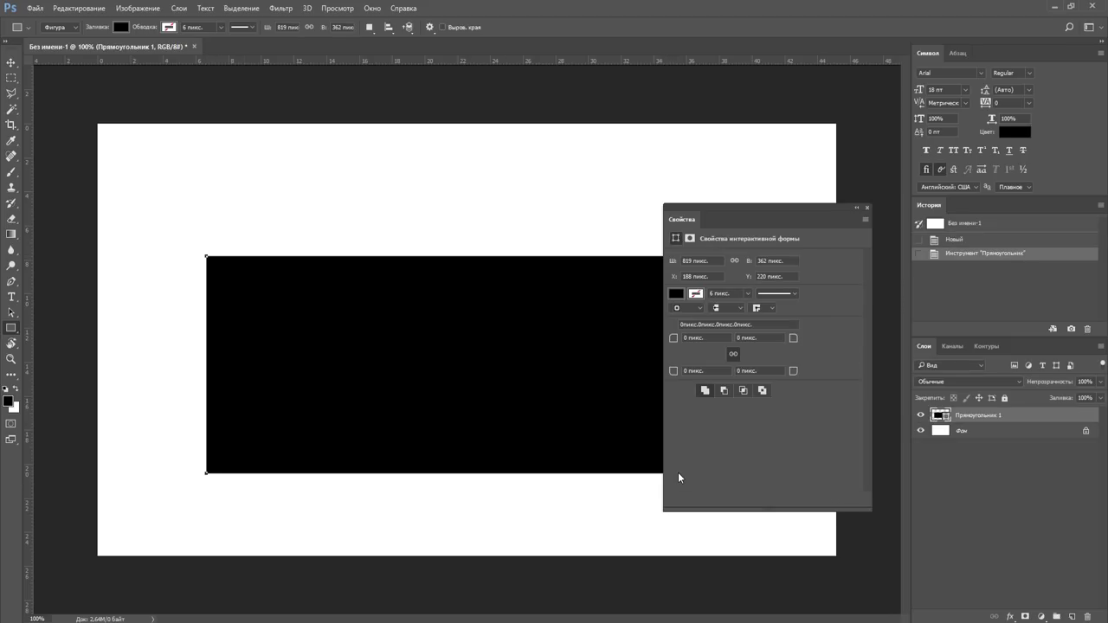
{"action": "left_click", "coordinate": [867, 208]}
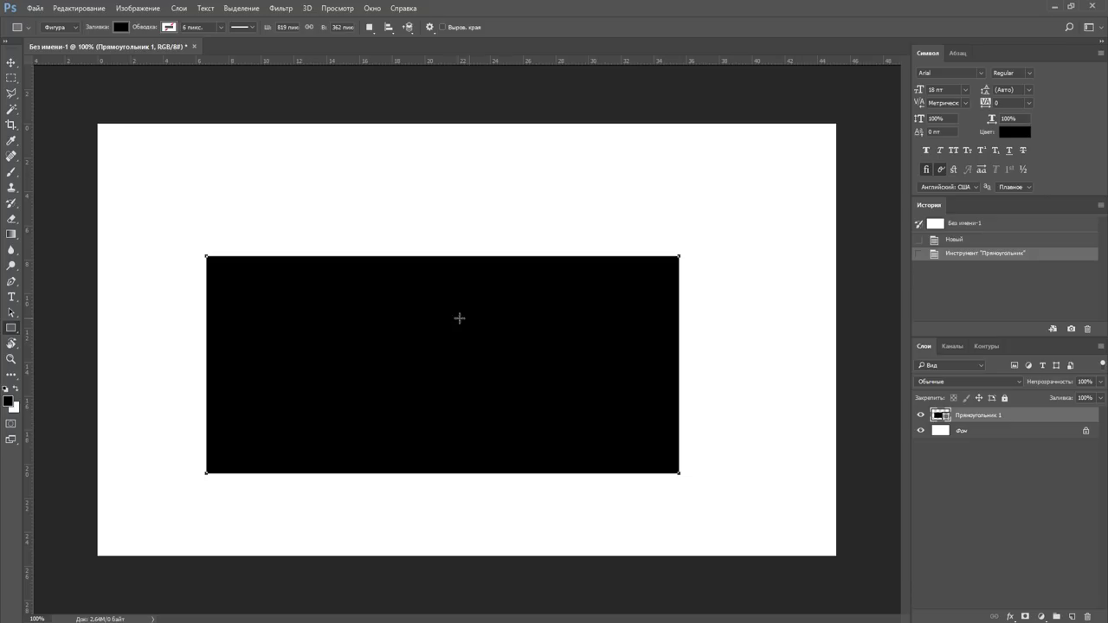
{"action": "left_click", "coordinate": [119, 28]}
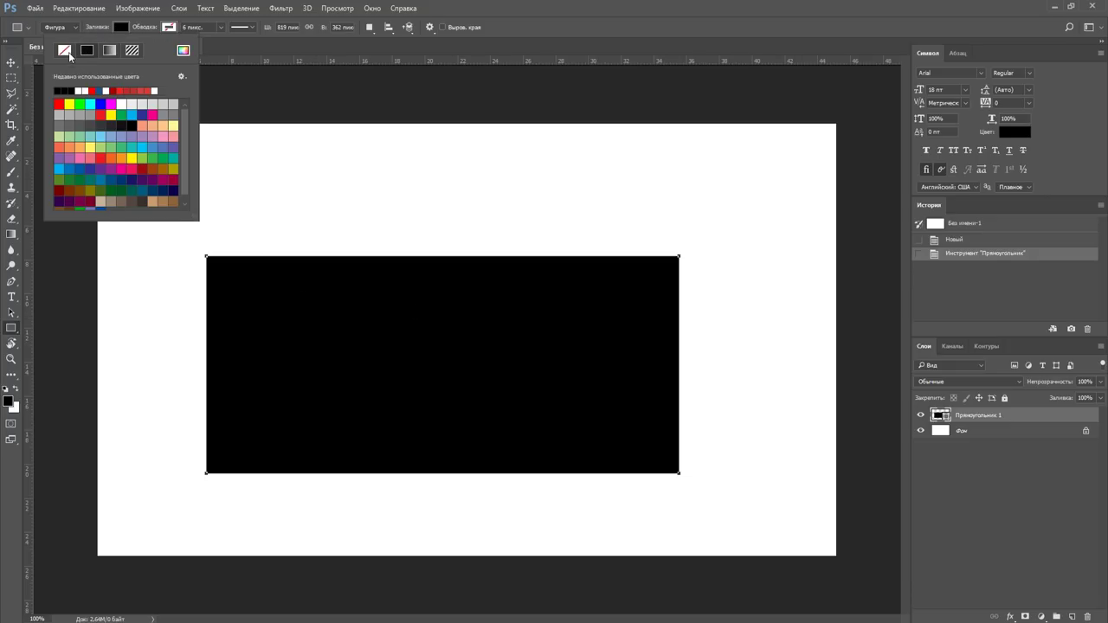
{"action": "left_click", "coordinate": [64, 50]}
{"action": "left_click", "coordinate": [127, 30]}
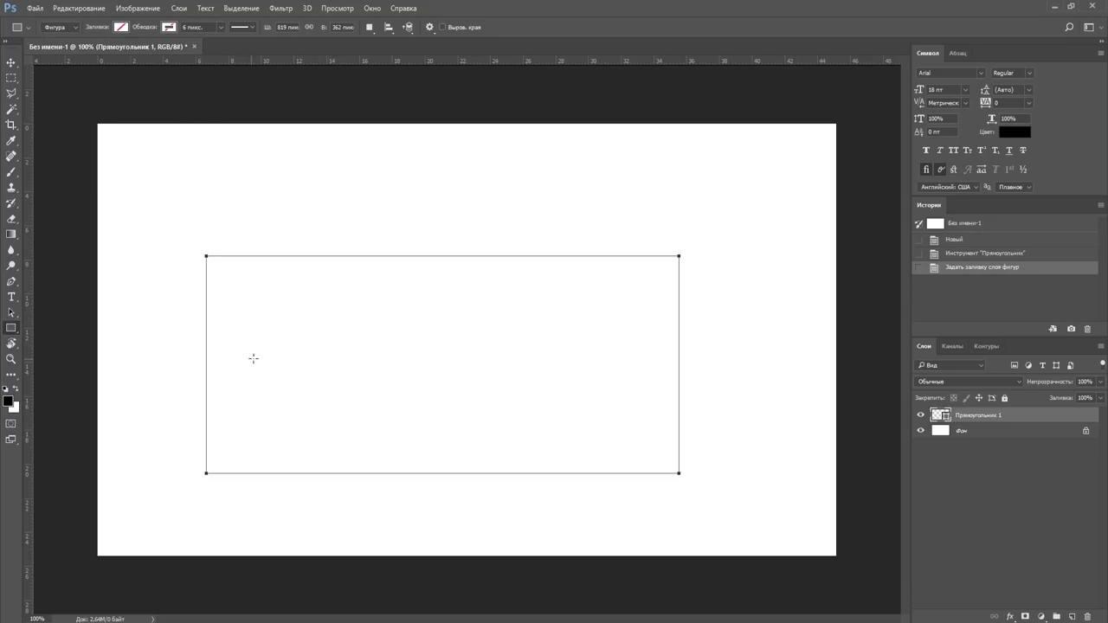
{"action": "left_click", "coordinate": [11, 297]}
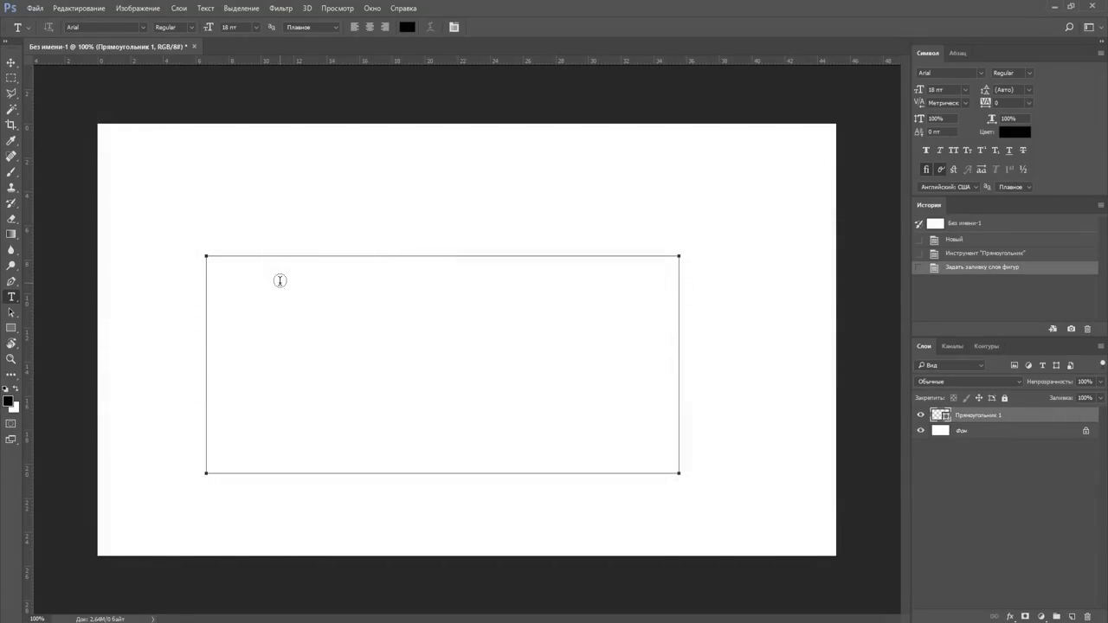
Paste the copied FAQ text into the rectangle as area text and commit it.
{"action": "left_click", "coordinate": [232, 283]}
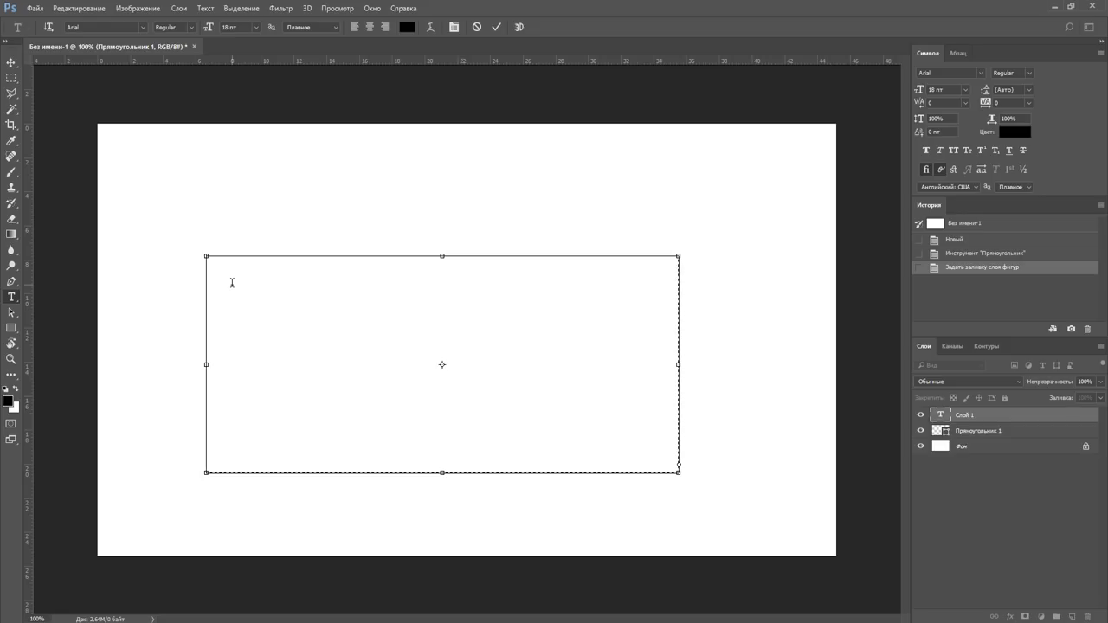
{"action": "key", "text": "ctrl+v"}
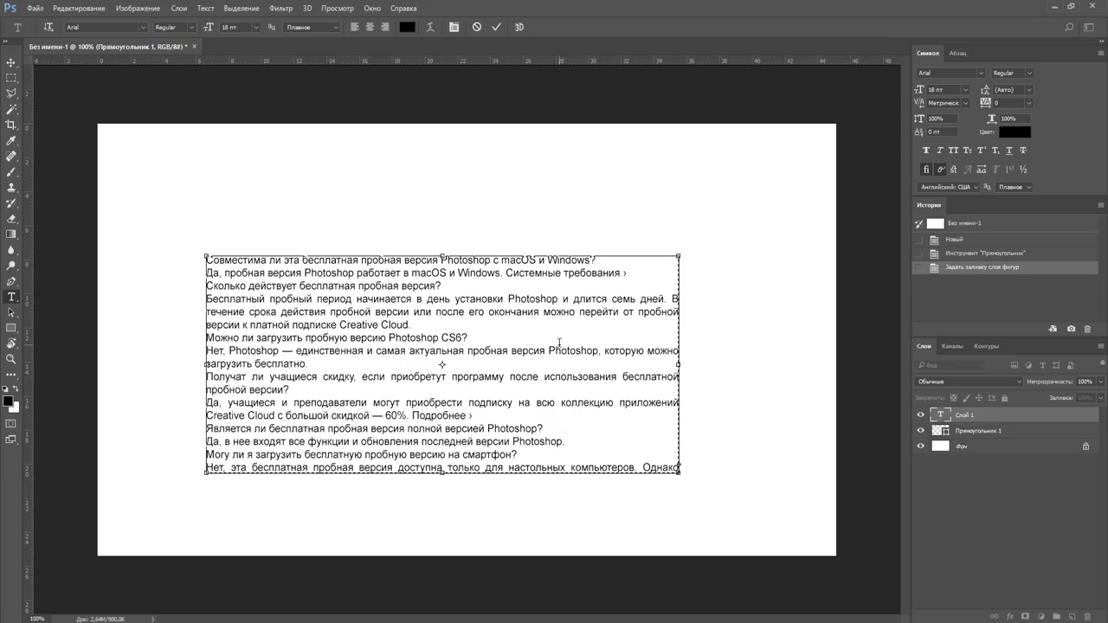
{"action": "left_click", "coordinate": [496, 27]}
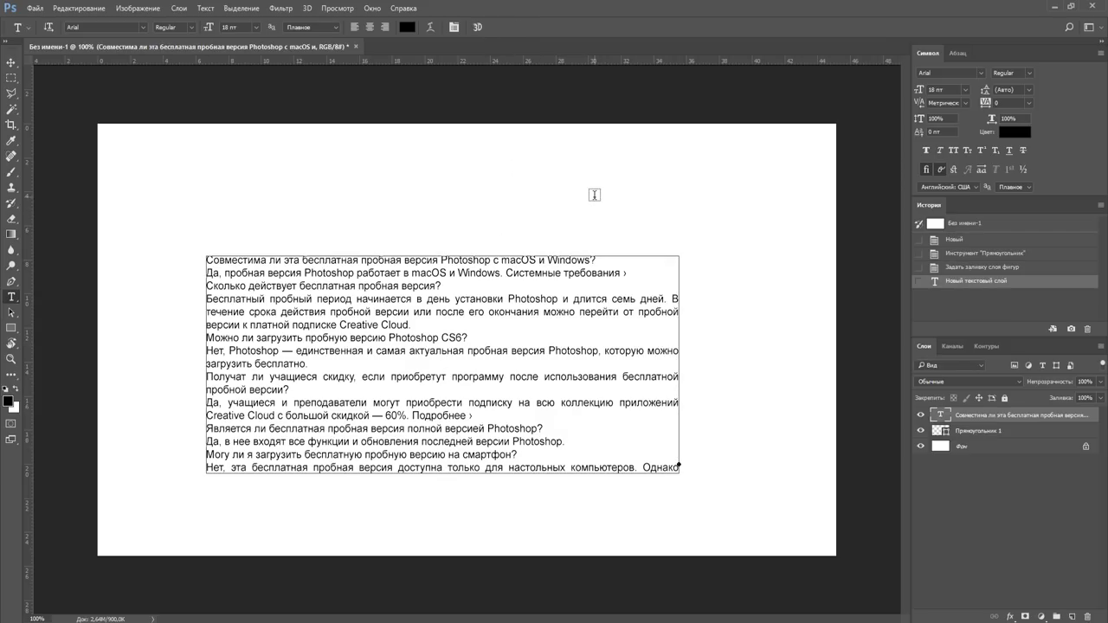
Delete the trial text and rectangle layers, leaving only the background.
{"action": "left_click", "coordinate": [11, 64]}
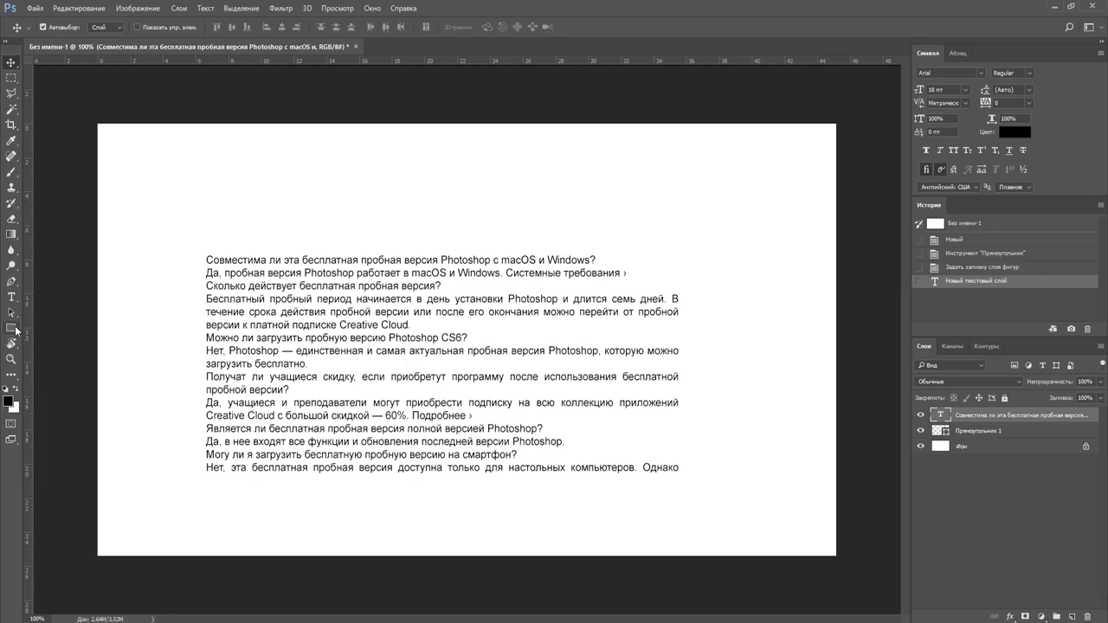
{"action": "left_click", "coordinate": [11, 328]}
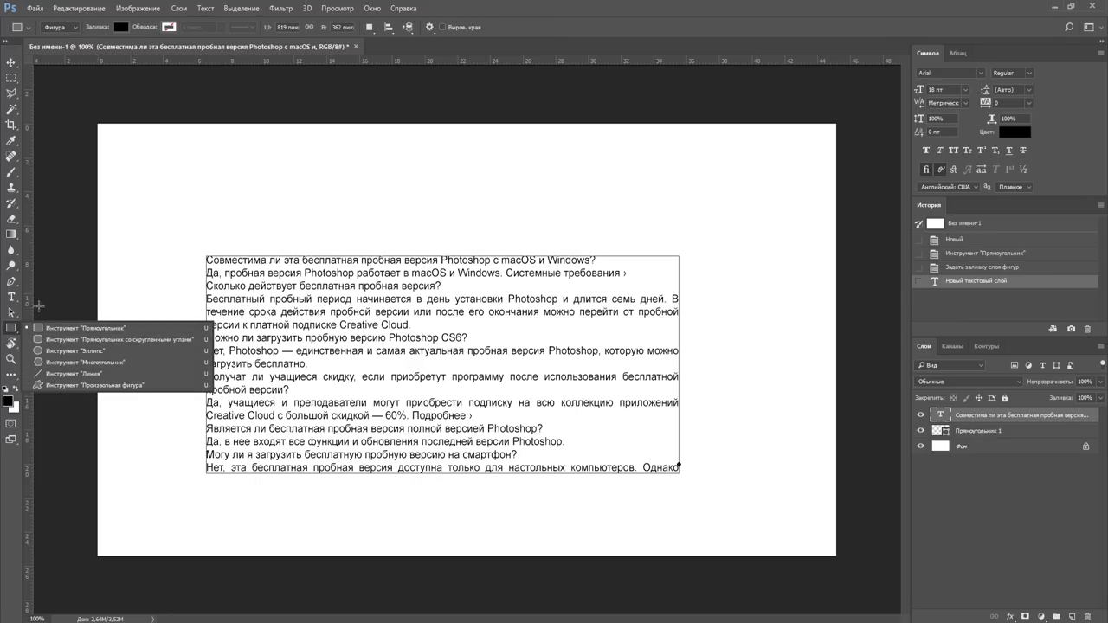
{"action": "left_click", "coordinate": [11, 282]}
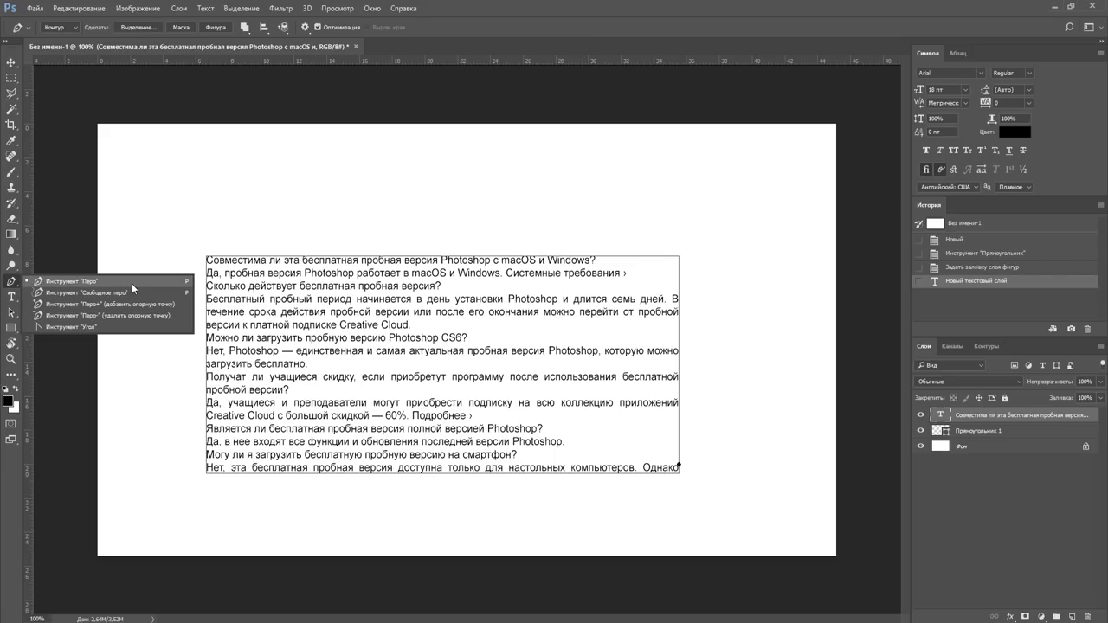
{"action": "left_click", "coordinate": [11, 63]}
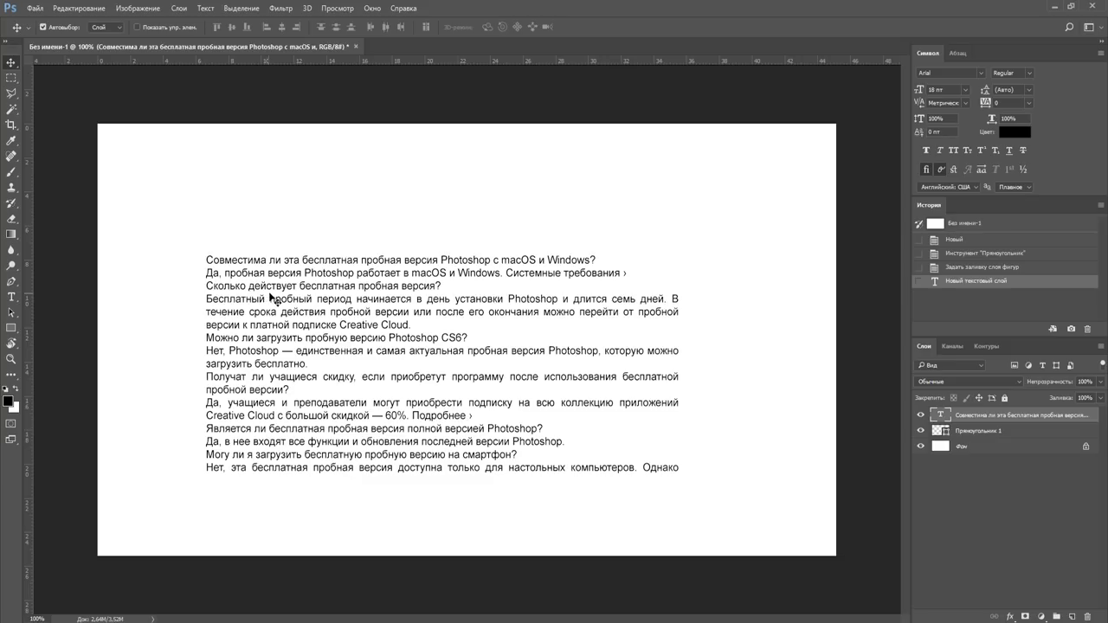
{"action": "key", "text": "Delete"}
{"action": "key", "text": "Delete"}
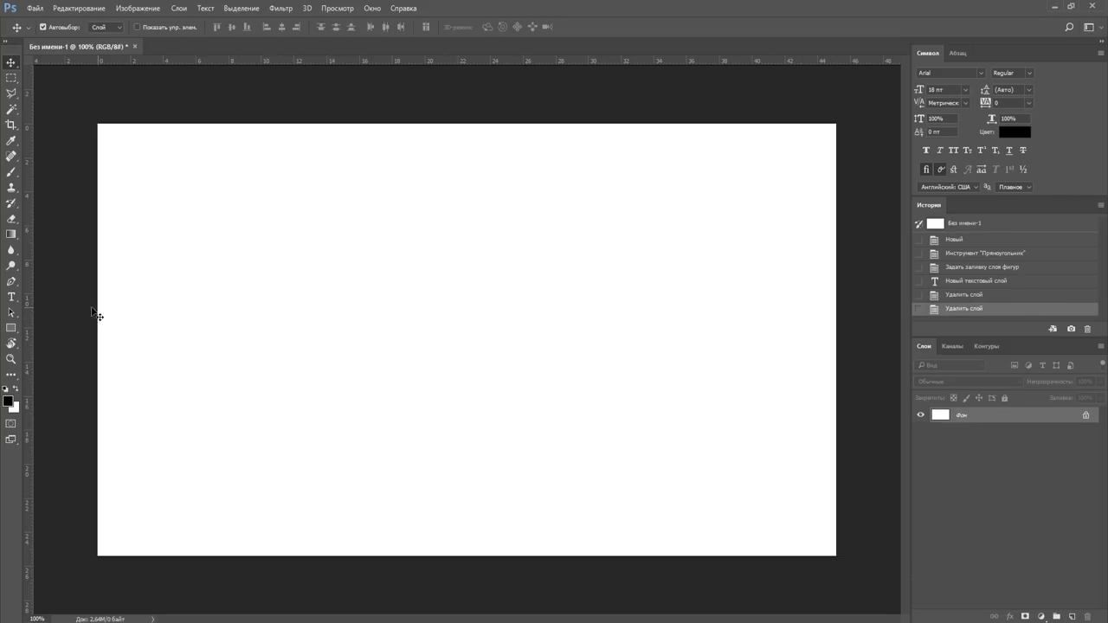
Draw a large heart custom shape across the canvas middle with no fill.
{"action": "left_click", "coordinate": [11, 329]}
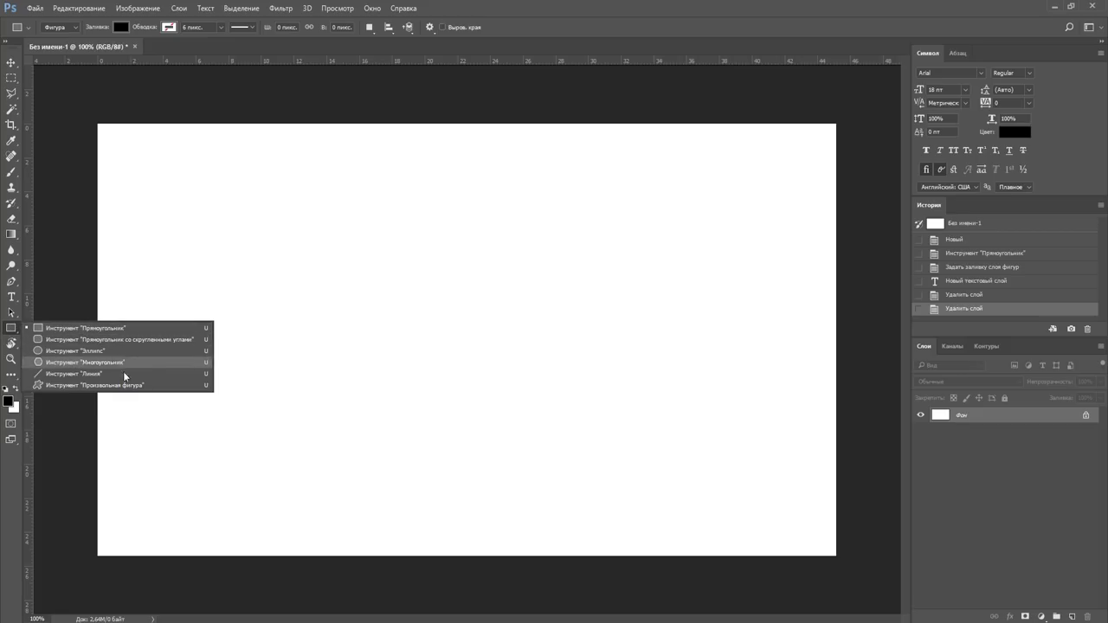
{"action": "left_click", "coordinate": [158, 386]}
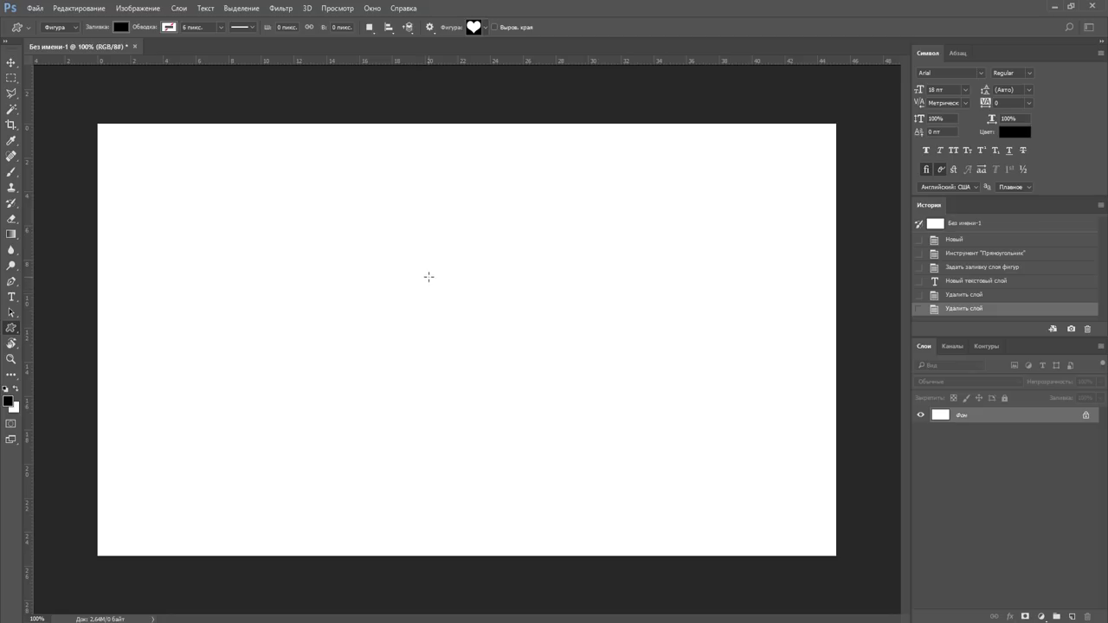
{"action": "left_click", "coordinate": [485, 27]}
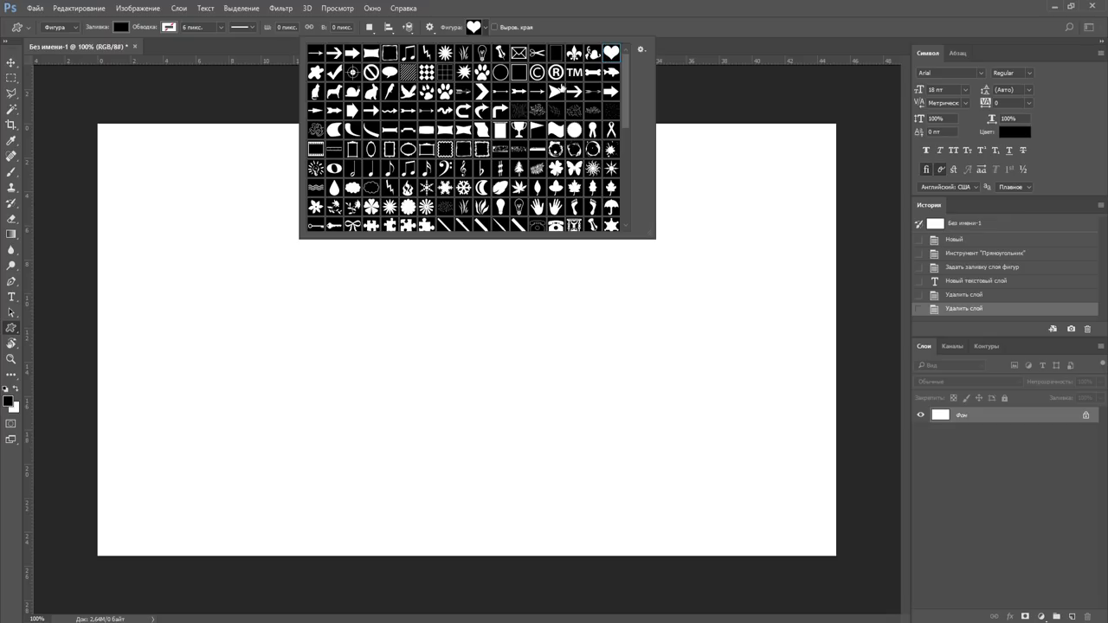
{"action": "left_click", "coordinate": [485, 27]}
{"action": "mouse_move", "coordinate": [293, 177]}
{"action": "left_mouse_down"}
{"action": "mouse_move", "coordinate": [337, 233]}
{"action": "mouse_move", "coordinate": [645, 504]}
{"action": "left_mouse_up"}
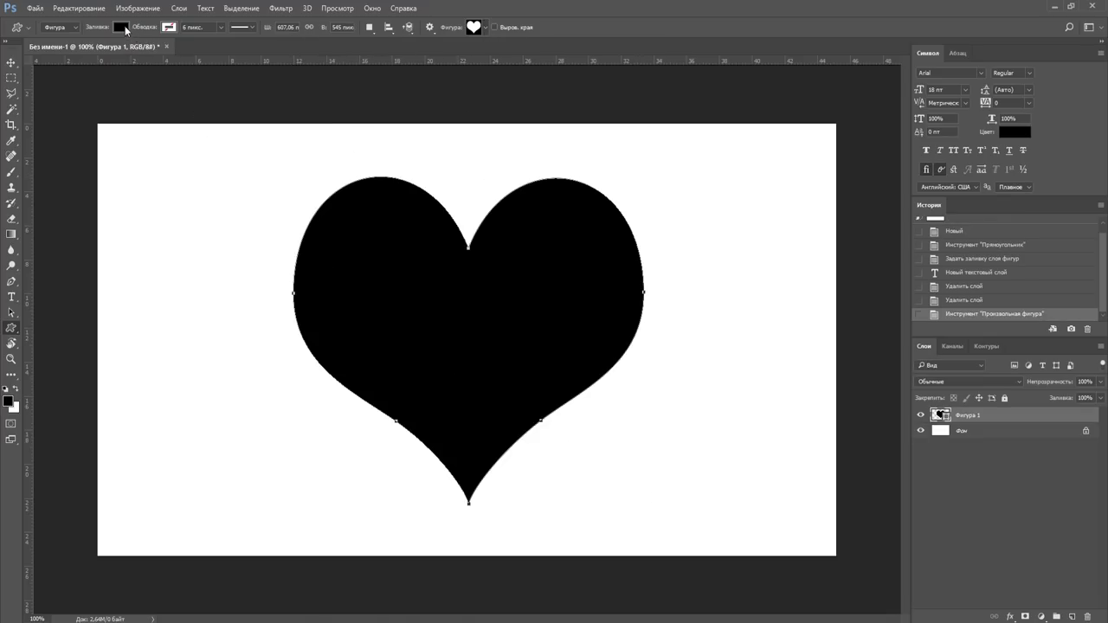
{"action": "left_click", "coordinate": [121, 28]}
{"action": "left_click", "coordinate": [71, 52]}
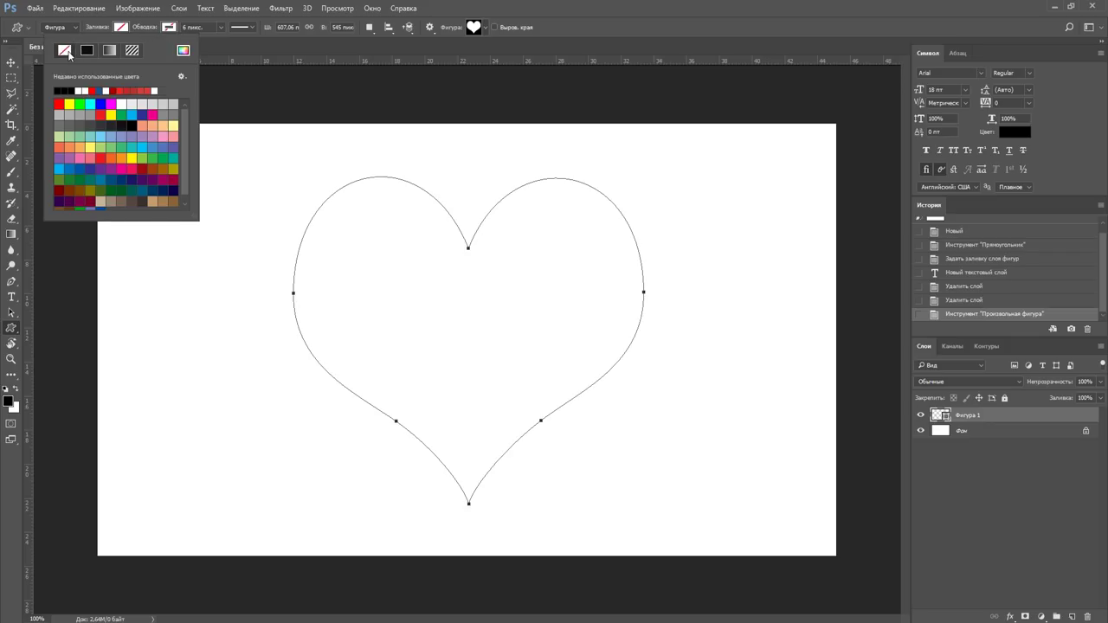
Paste the FAQ text inside the heart outline as horizontal area text and commit it.
{"action": "left_click", "coordinate": [11, 297]}
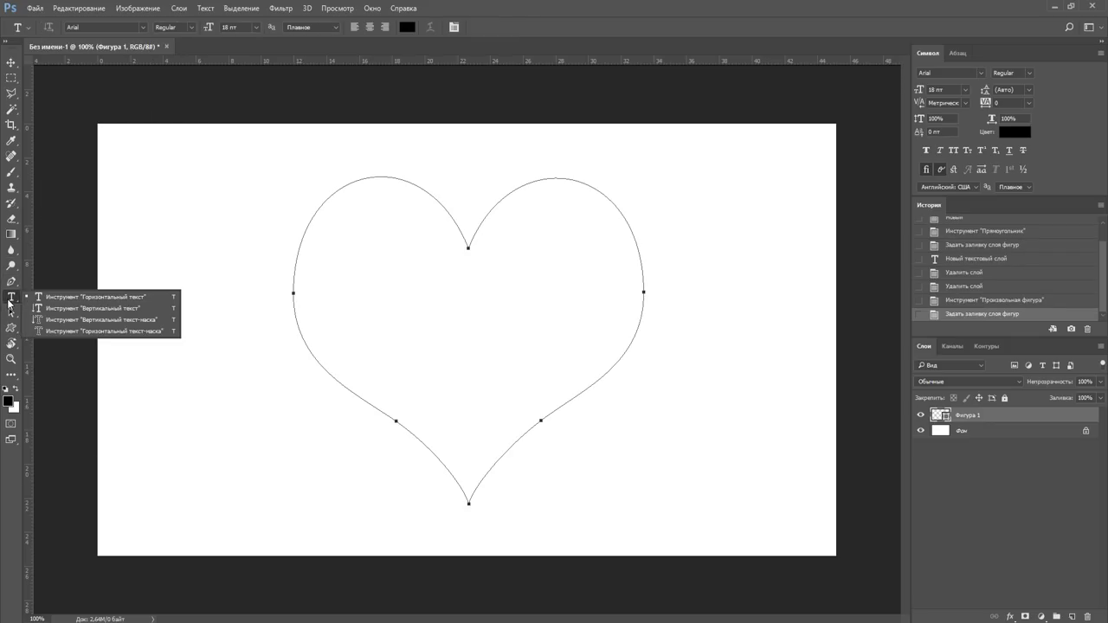
{"action": "left_click", "coordinate": [69, 299]}
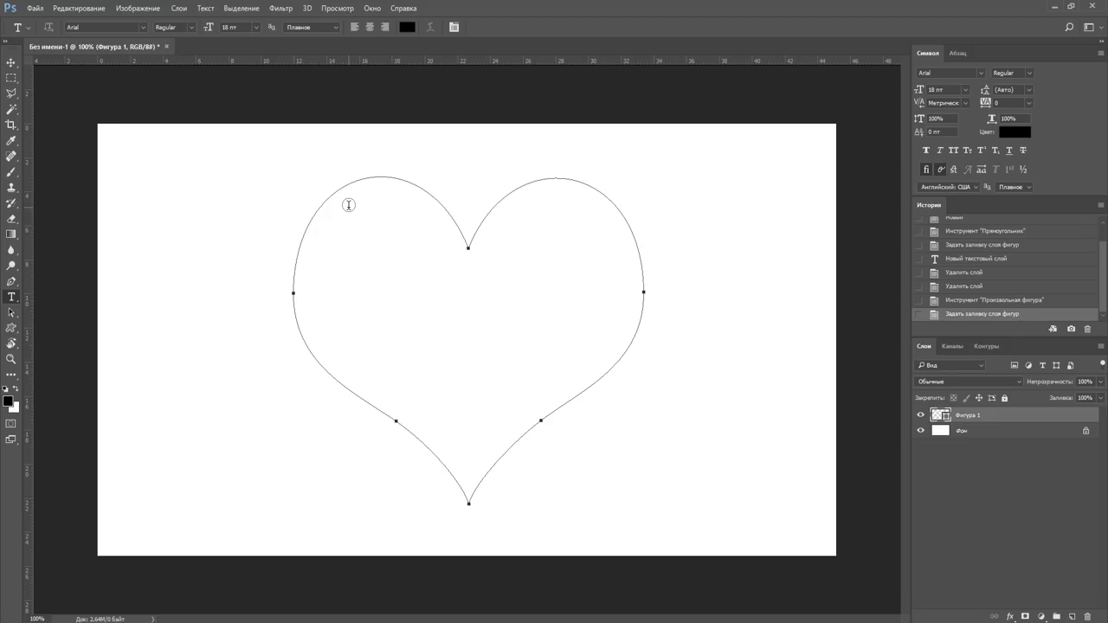
{"action": "left_click", "coordinate": [349, 205]}
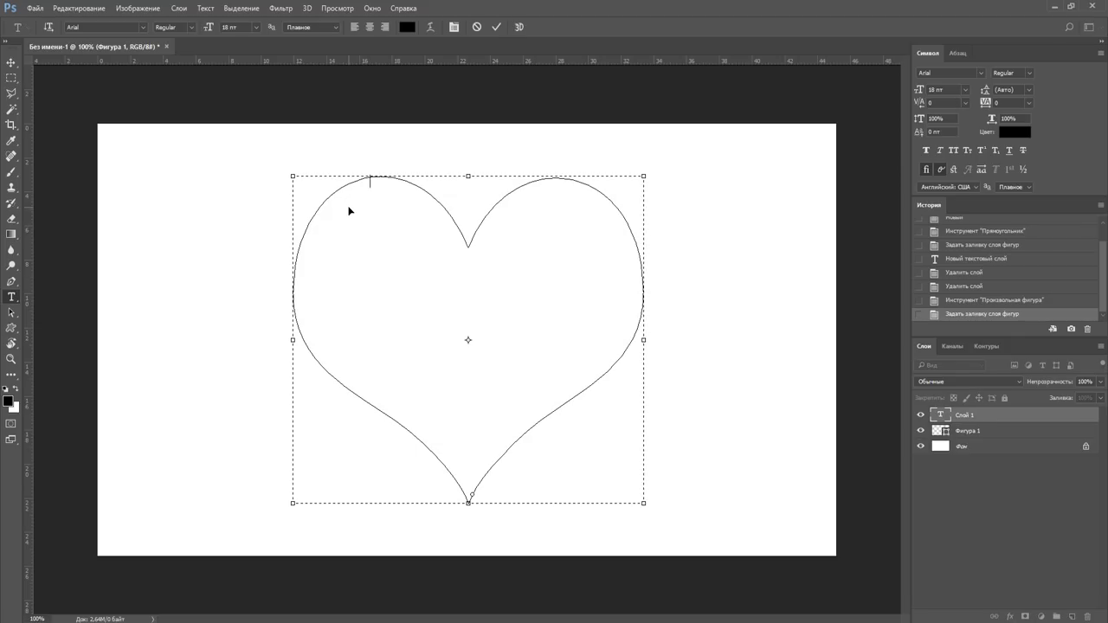
{"action": "key", "text": "ctrl+v"}
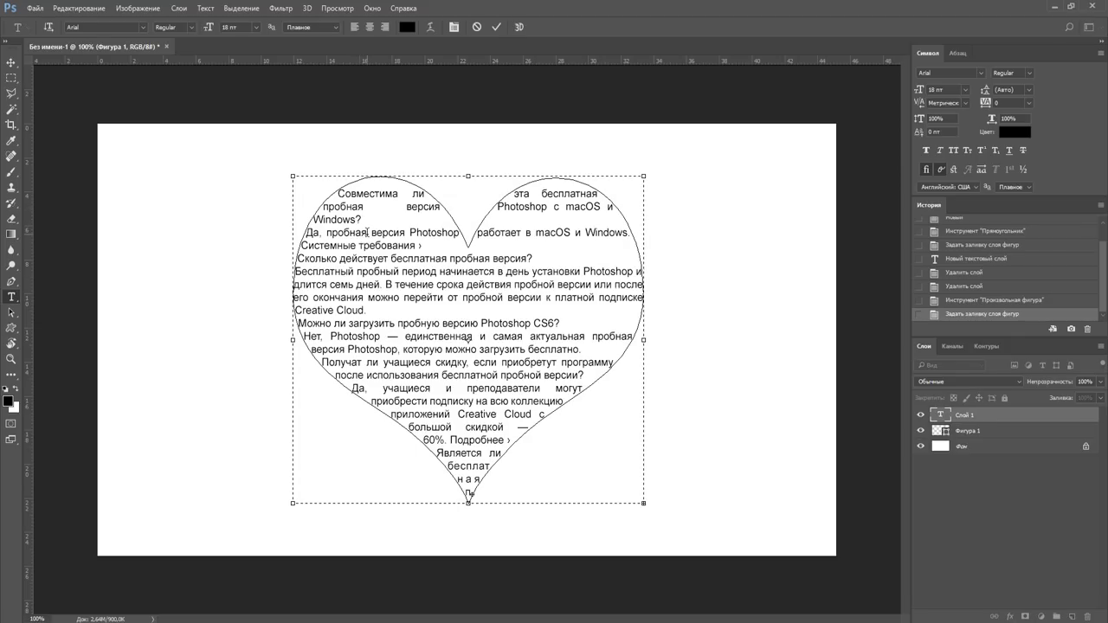
{"action": "left_click", "coordinate": [496, 27]}
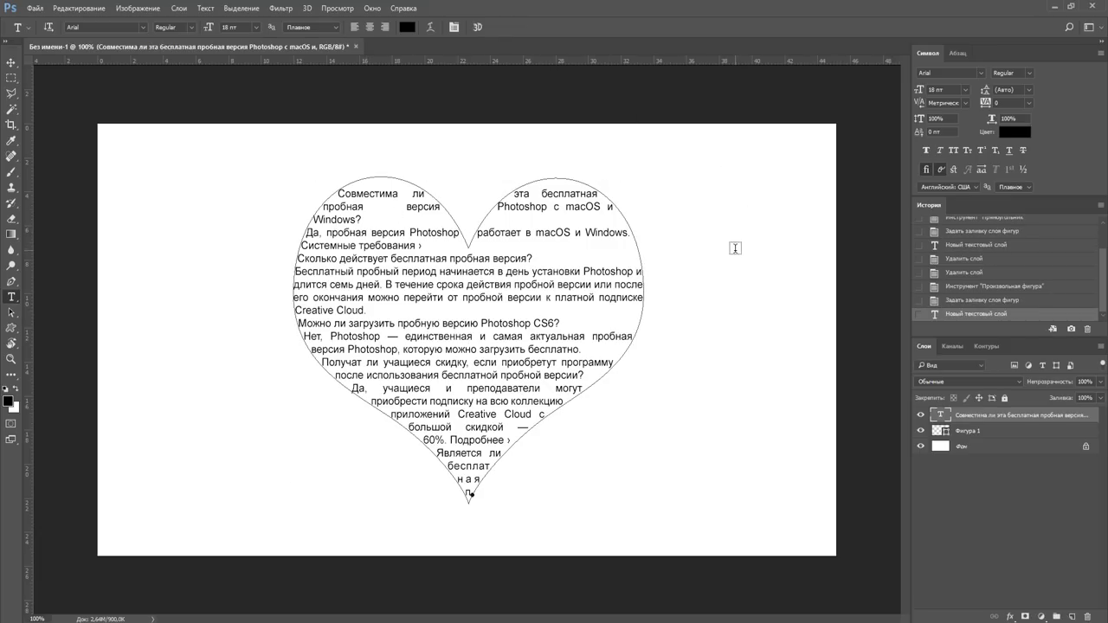
Delete the leftover text layer to leave a blank white canvas.
{"action": "left_click", "coordinate": [10, 64]}
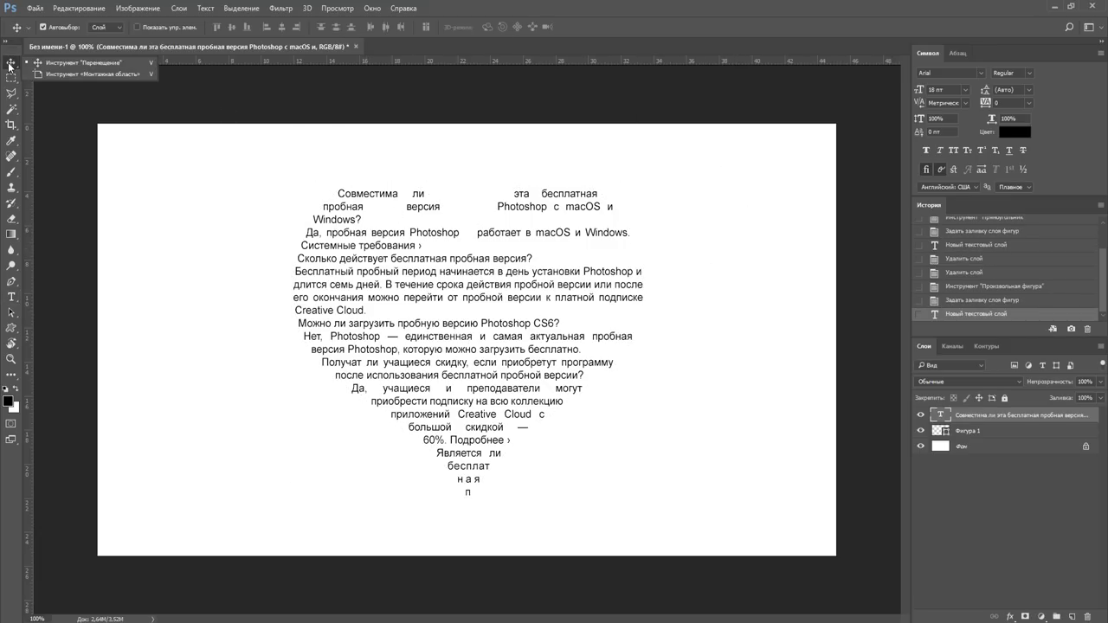
{"action": "left_click", "coordinate": [39, 63]}
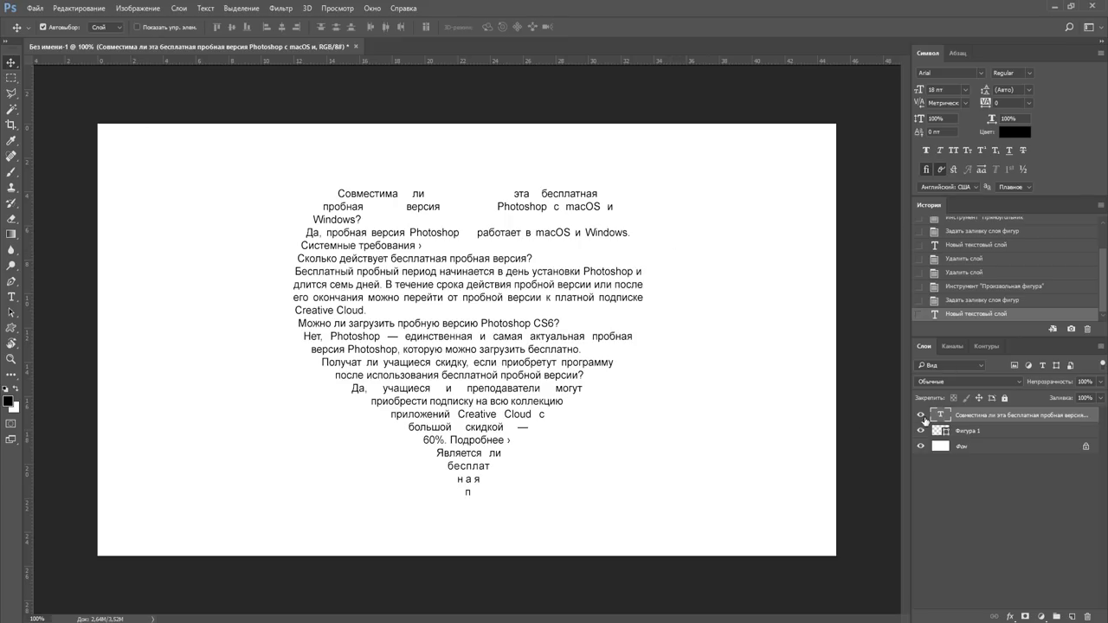
{"action": "key", "text": "Delete"}
{"action": "key", "text": "Delete"}
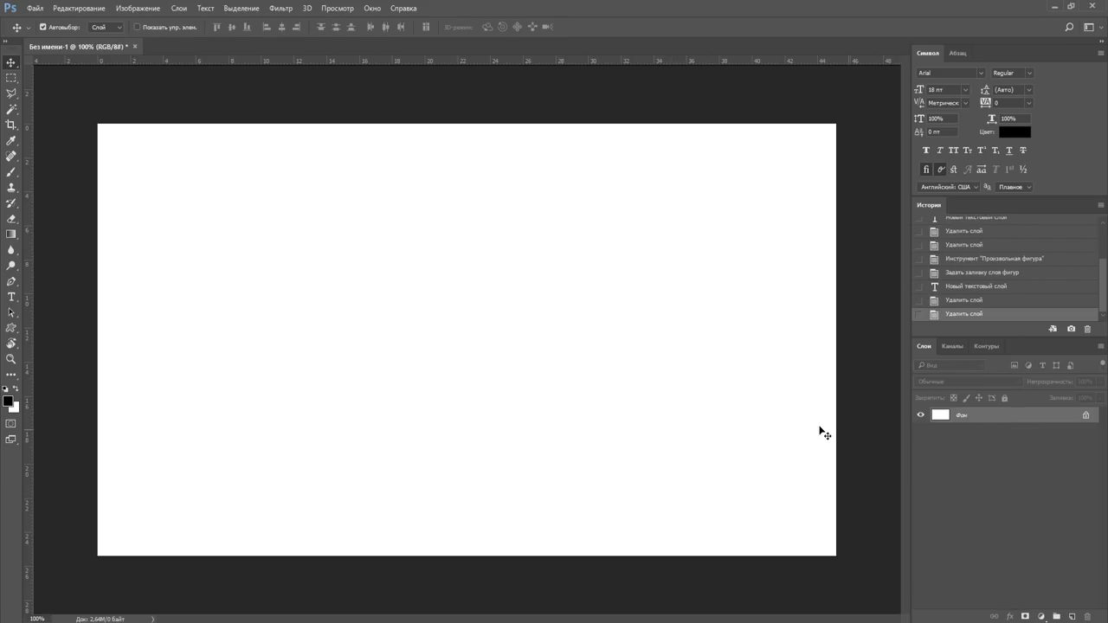
Place the guitar42 picture from Explorer onto the canvas.
{"action": "key", "text": "alt+Tab"}
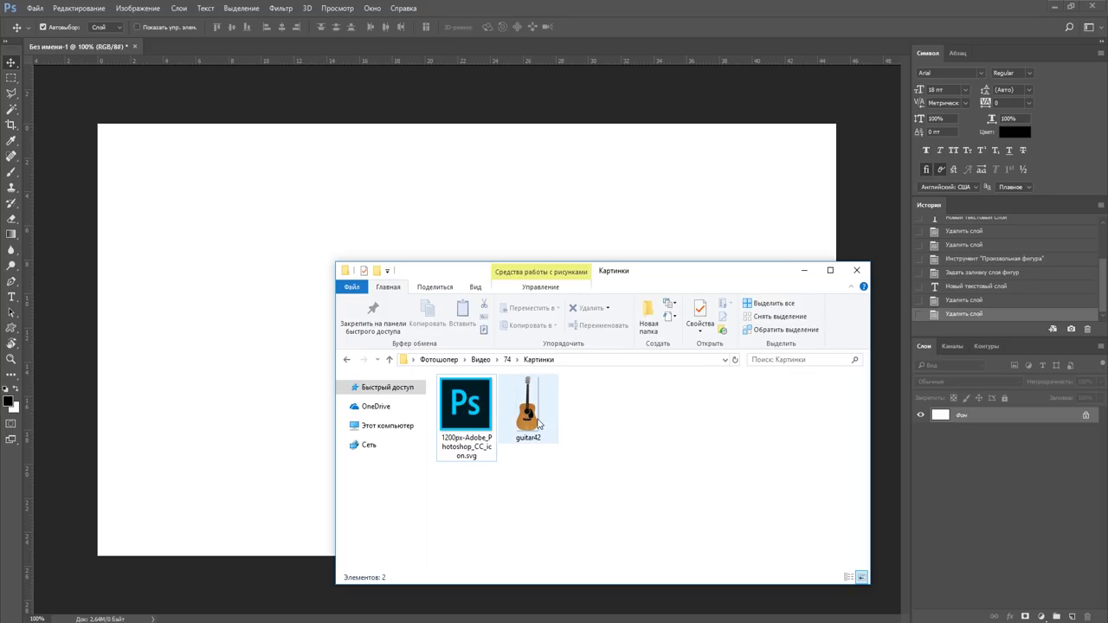
{"action": "mouse_move", "coordinate": [524, 403]}
{"action": "left_mouse_down"}
{"action": "mouse_move", "coordinate": [224, 355]}
{"action": "mouse_move", "coordinate": [208, 310]}
{"action": "left_mouse_up"}
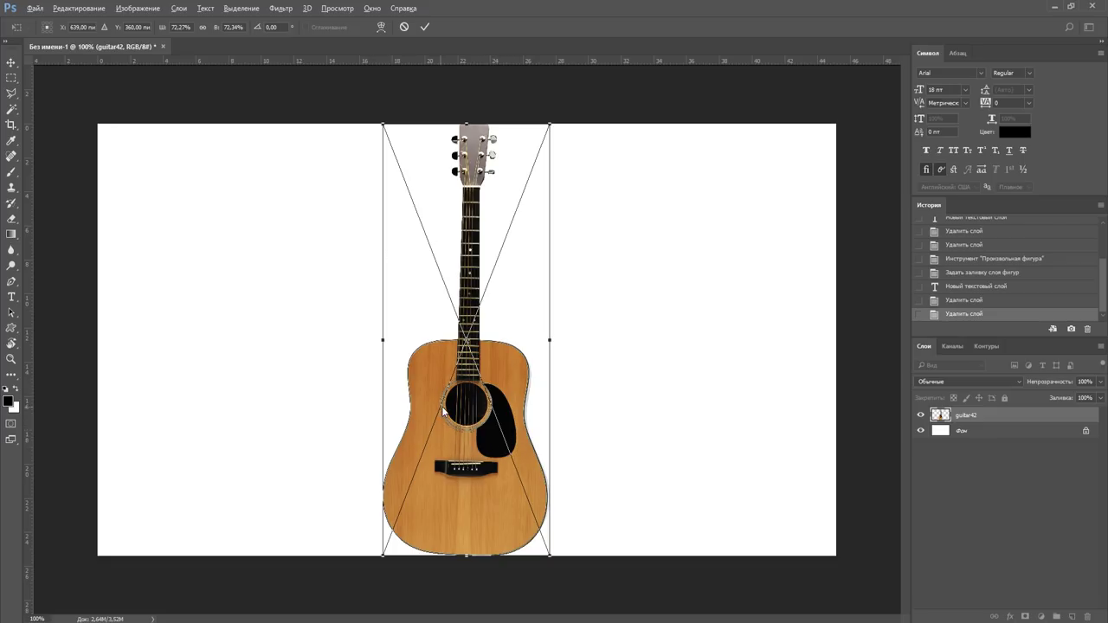
{"action": "scroll", "coordinate": [455, 426], "scroll_direction": "down", "scroll_amount": 1}
{"action": "scroll", "coordinate": [454, 405], "scroll_direction": "down", "scroll_amount": 3}
{"action": "scroll", "coordinate": [454, 405], "scroll_direction": "down", "scroll_amount": 1}
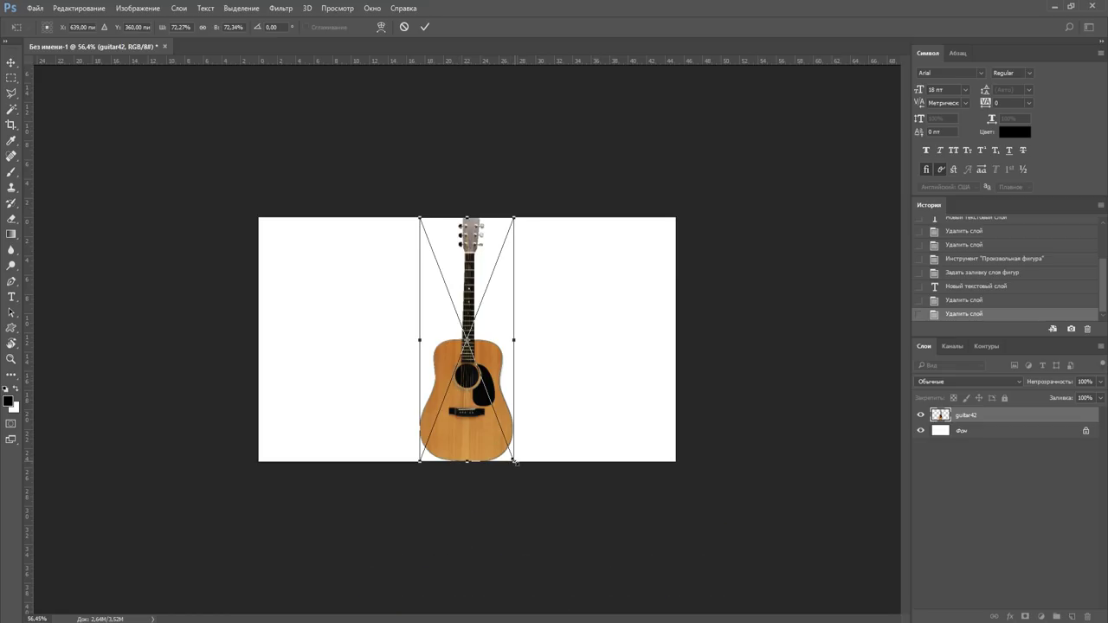
Enlarge guitar42 to about double size, move it to the left edge, and reset zoom to 100%.
{"action": "left_click_drag", "start_coordinate": [514, 461], "coordinate": [617, 565]}
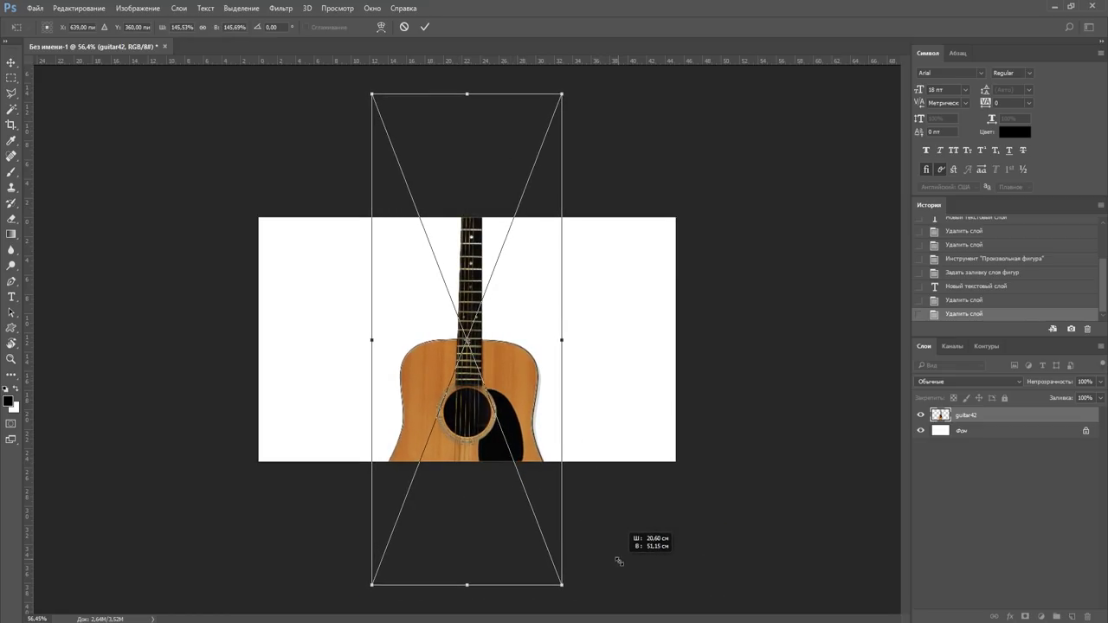
{"action": "mouse_move", "coordinate": [525, 501]}
{"action": "left_mouse_down"}
{"action": "mouse_move", "coordinate": [347, 419]}
{"action": "mouse_move", "coordinate": [319, 425]}
{"action": "left_mouse_up"}
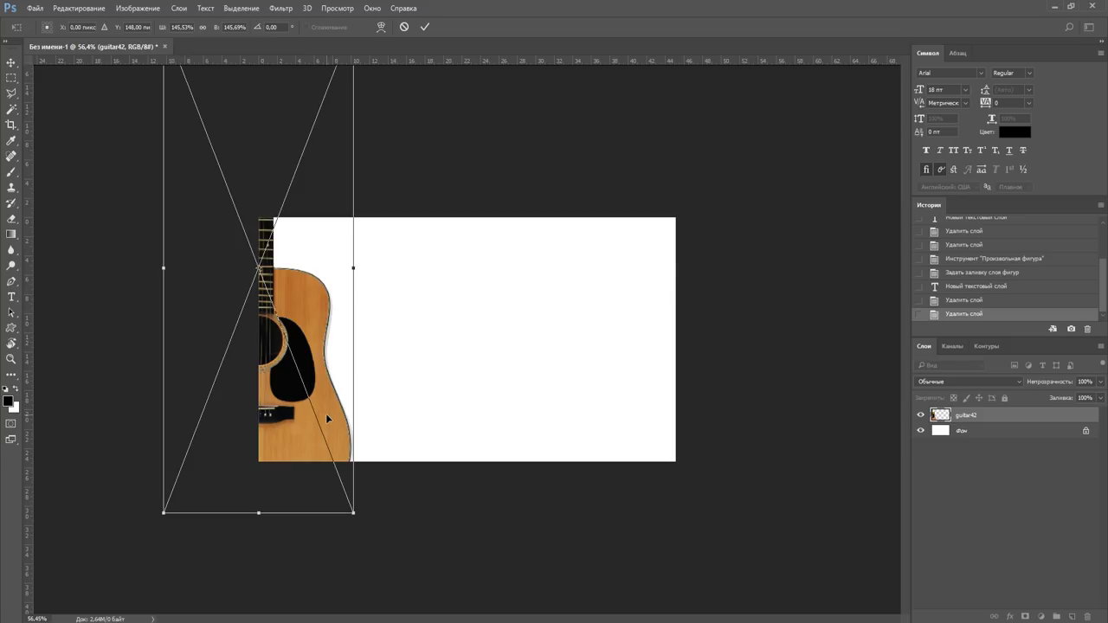
{"action": "left_click", "coordinate": [424, 27]}
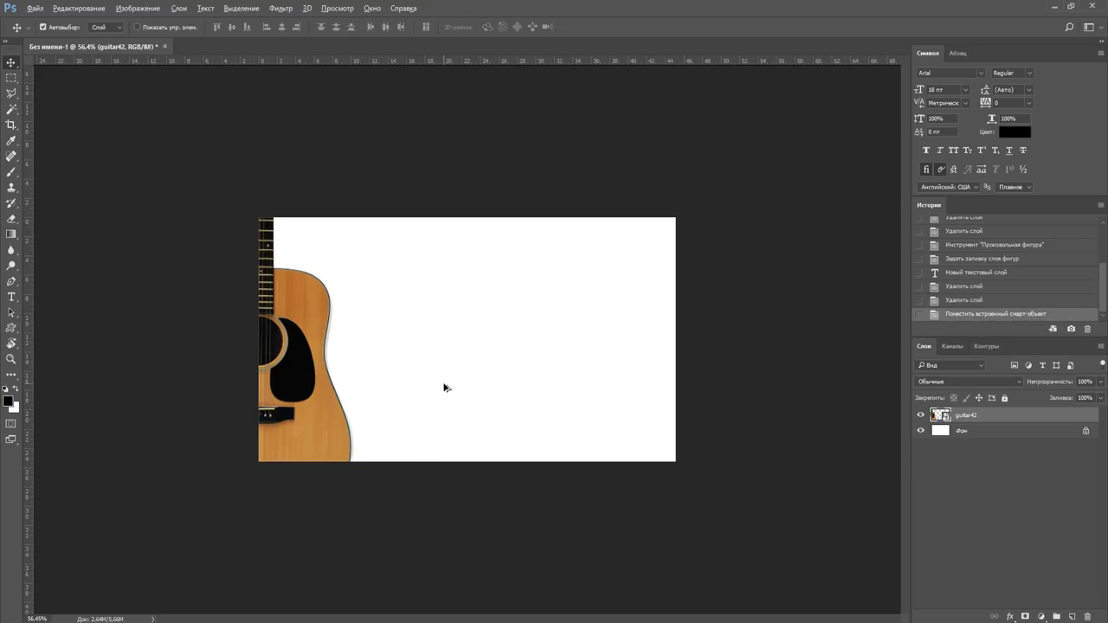
{"action": "key", "text": "ctrl+1"}
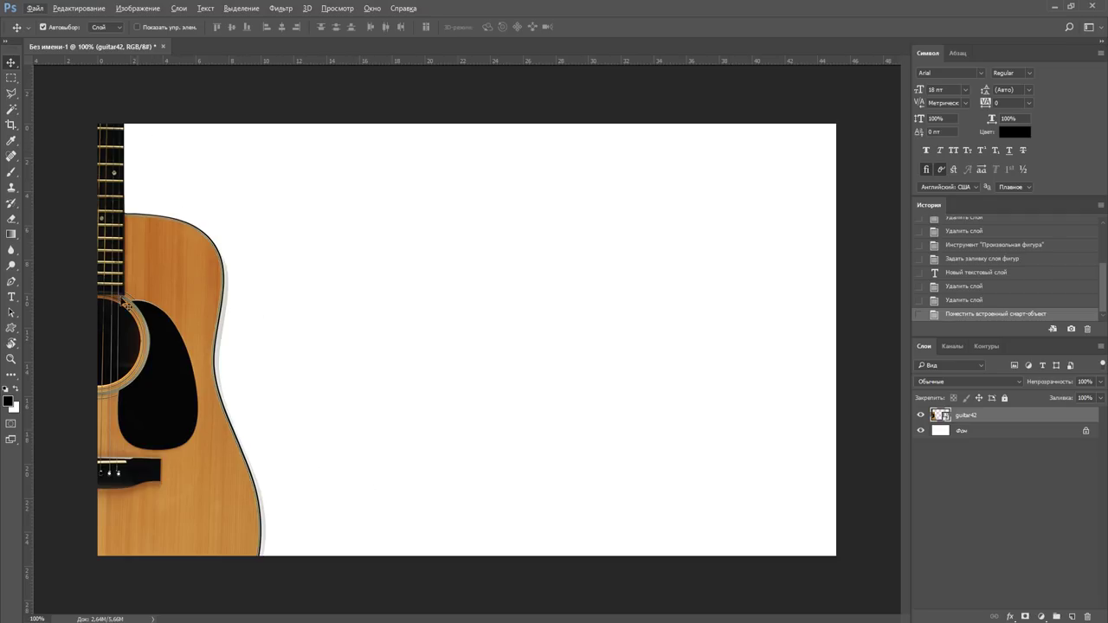
{"action": "left_click_drag", "start_coordinate": [12, 281], "coordinate": [81, 290]}
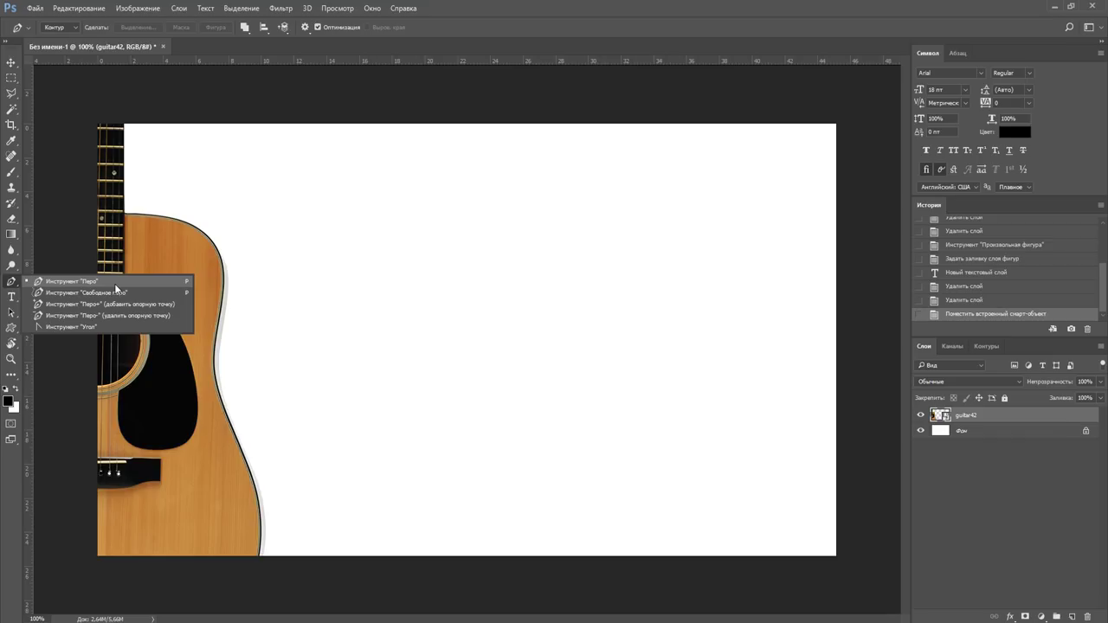
Select the standard Pen tool and switch its mode from Path to Shape.
{"action": "left_click", "coordinate": [115, 283]}
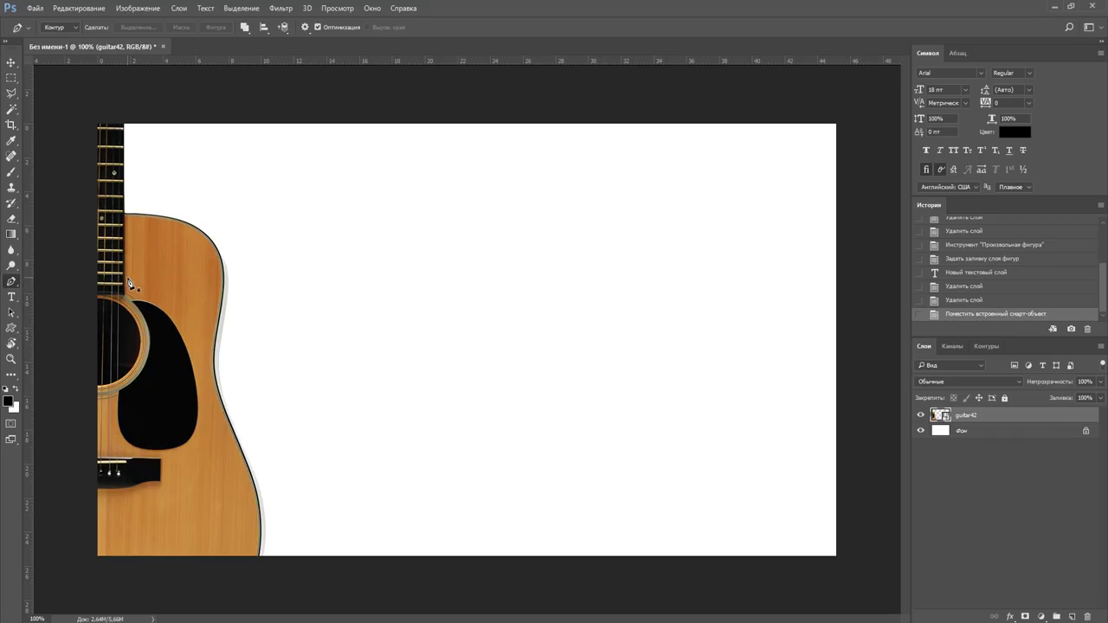
{"action": "left_click", "coordinate": [76, 33]}
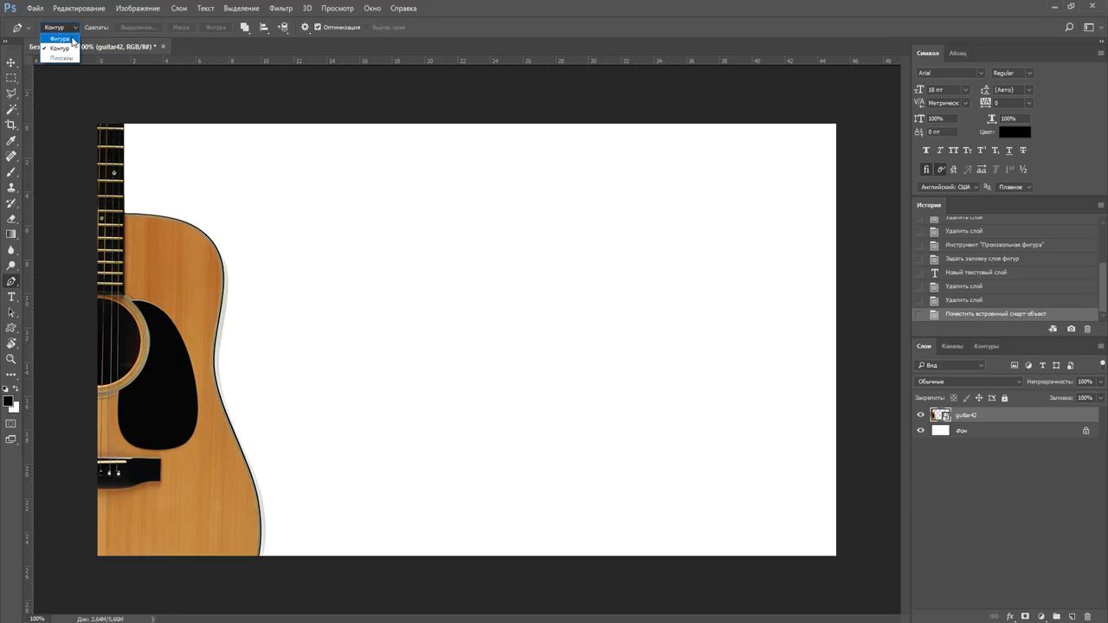
{"action": "left_click", "coordinate": [70, 36]}
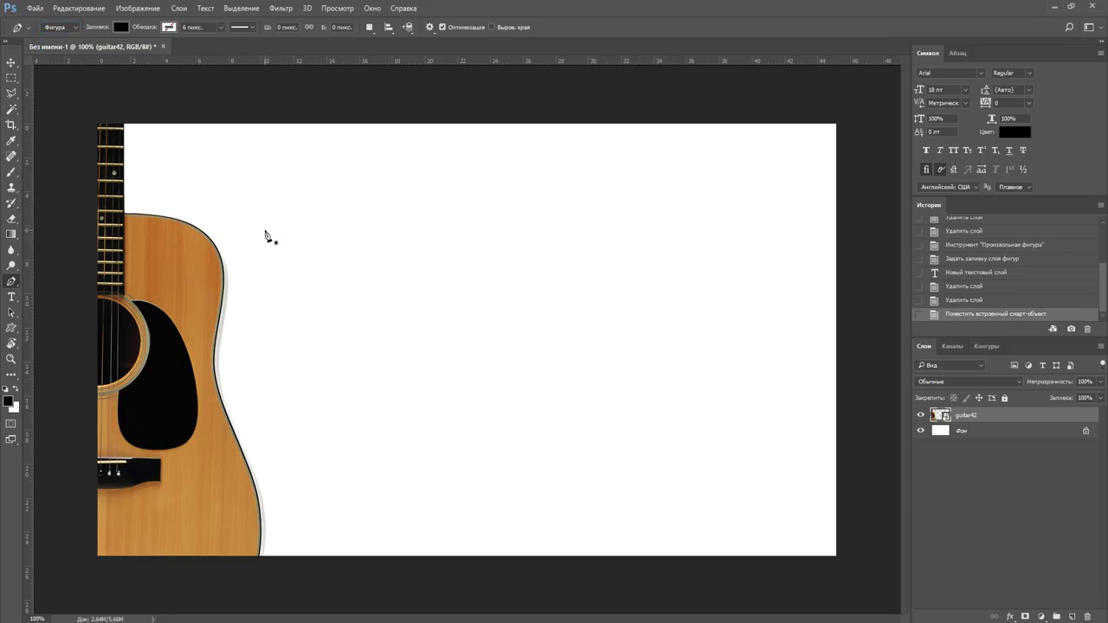
Begin the pen shape at the guitar neck and curve it along the body's upper edge.
{"action": "left_click", "coordinate": [124, 158]}
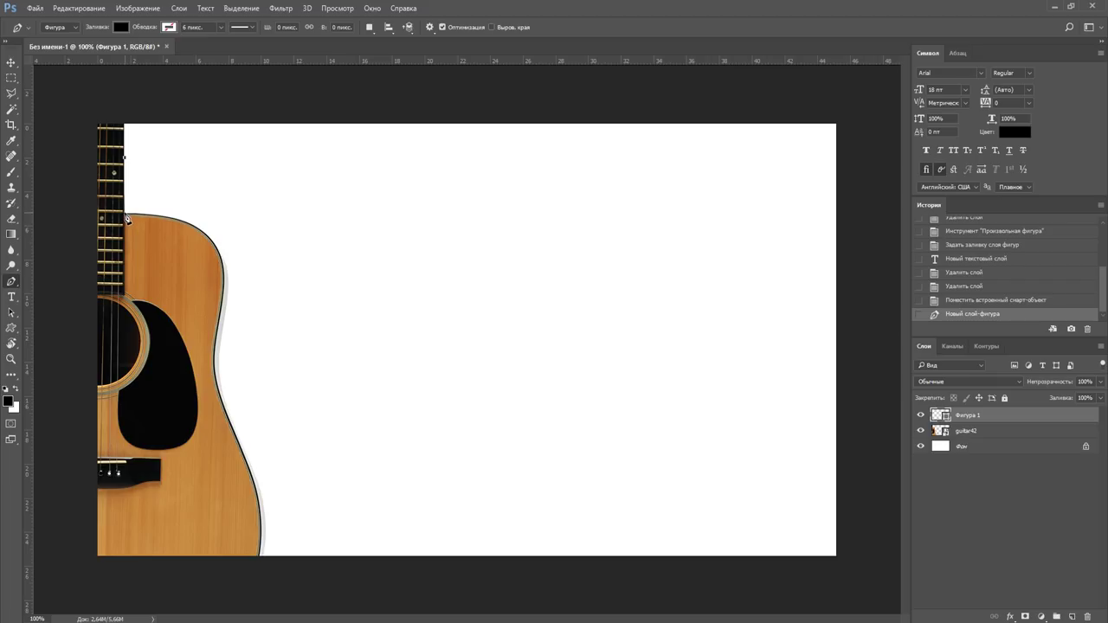
{"action": "left_click", "coordinate": [126, 215]}
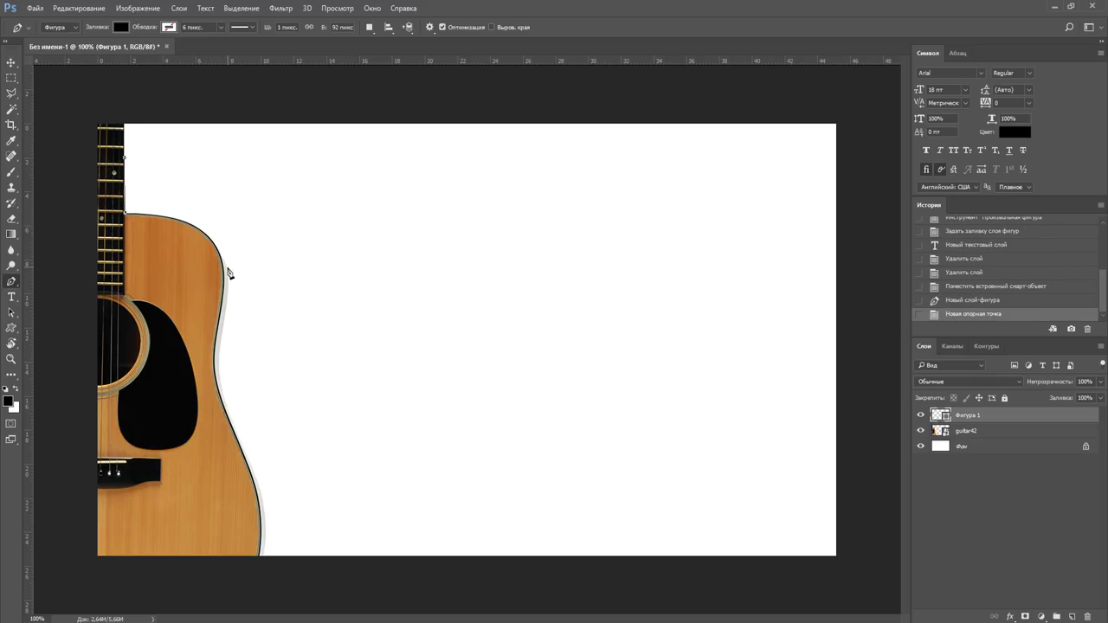
{"action": "left_click", "coordinate": [227, 272]}
{"action": "left_click_drag", "start_coordinate": [230, 274], "coordinate": [239, 340]}
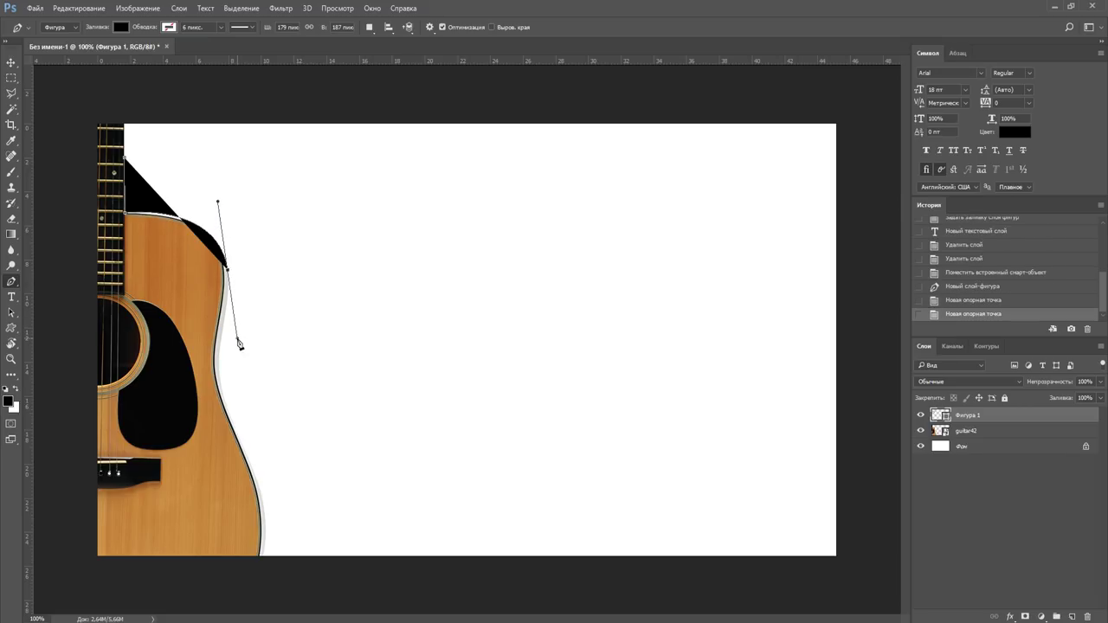
{"action": "left_click", "coordinate": [229, 272], "text": "alt"}
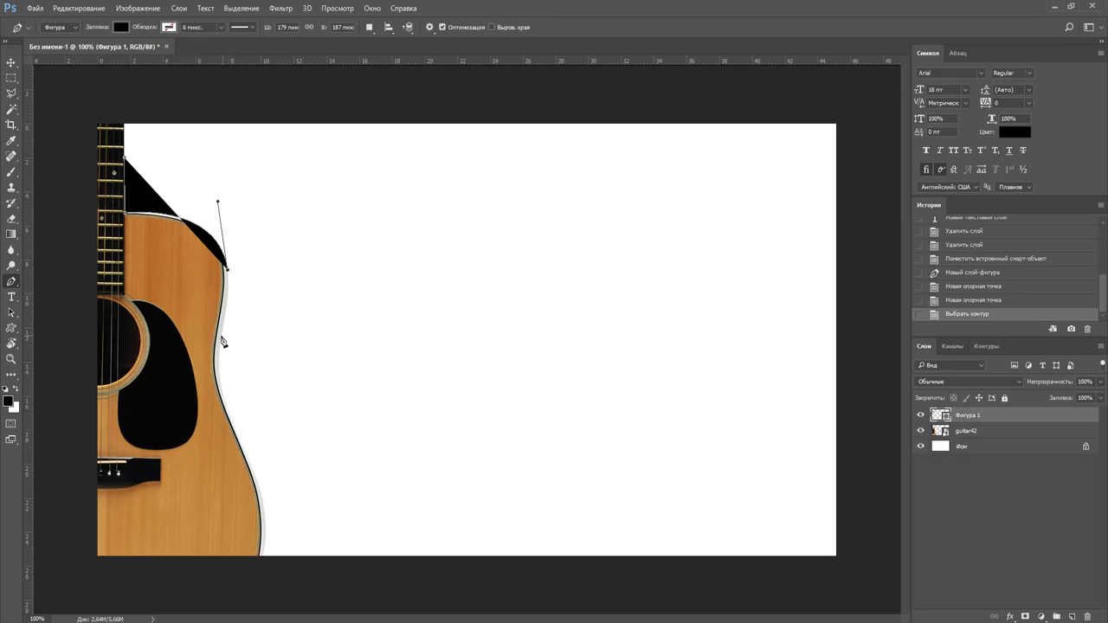
Continue curved anchors down the guitar's waist to the canvas bottom, then add a lower-right corner.
{"action": "left_click_drag", "start_coordinate": [222, 337], "coordinate": [215, 379]}
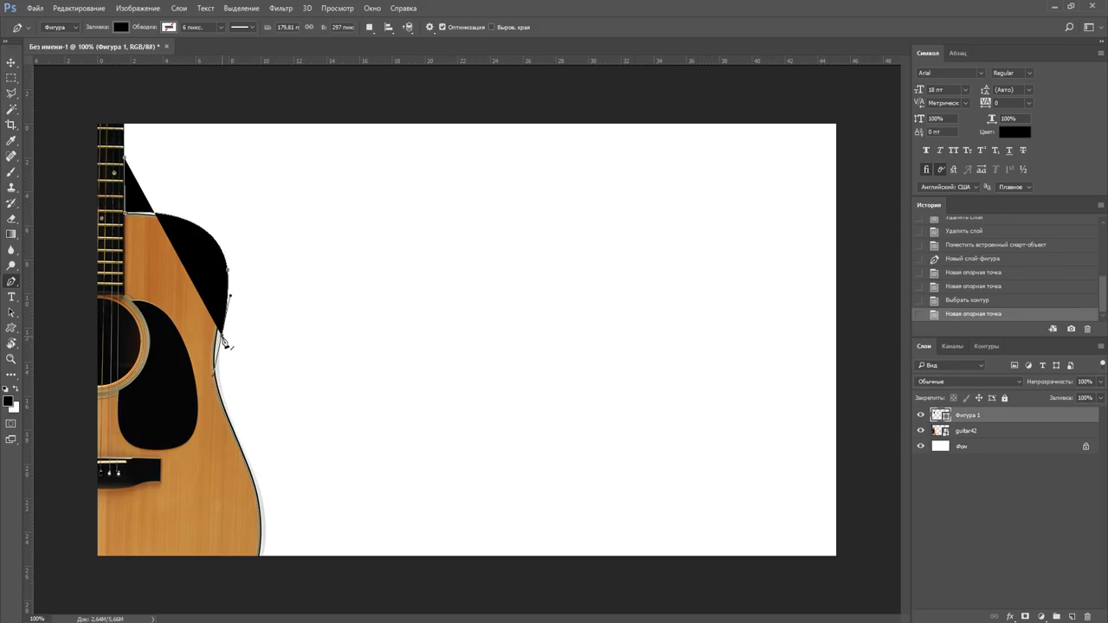
{"action": "left_click", "coordinate": [224, 340]}
{"action": "key", "text": "ctrl+z"}
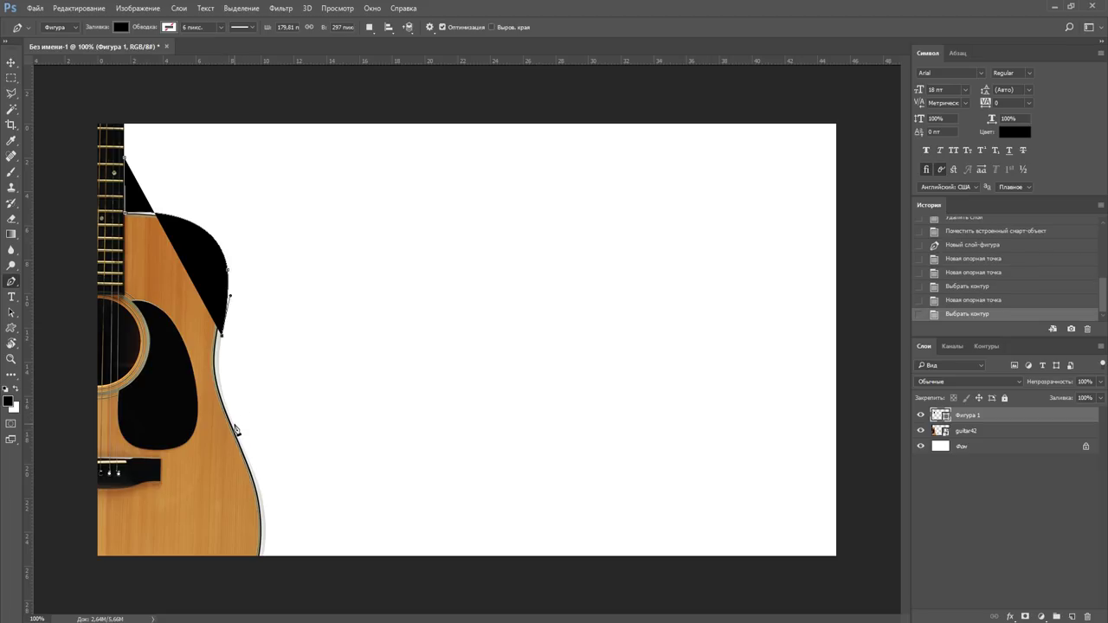
{"action": "left_click_drag", "start_coordinate": [233, 424], "coordinate": [258, 485]}
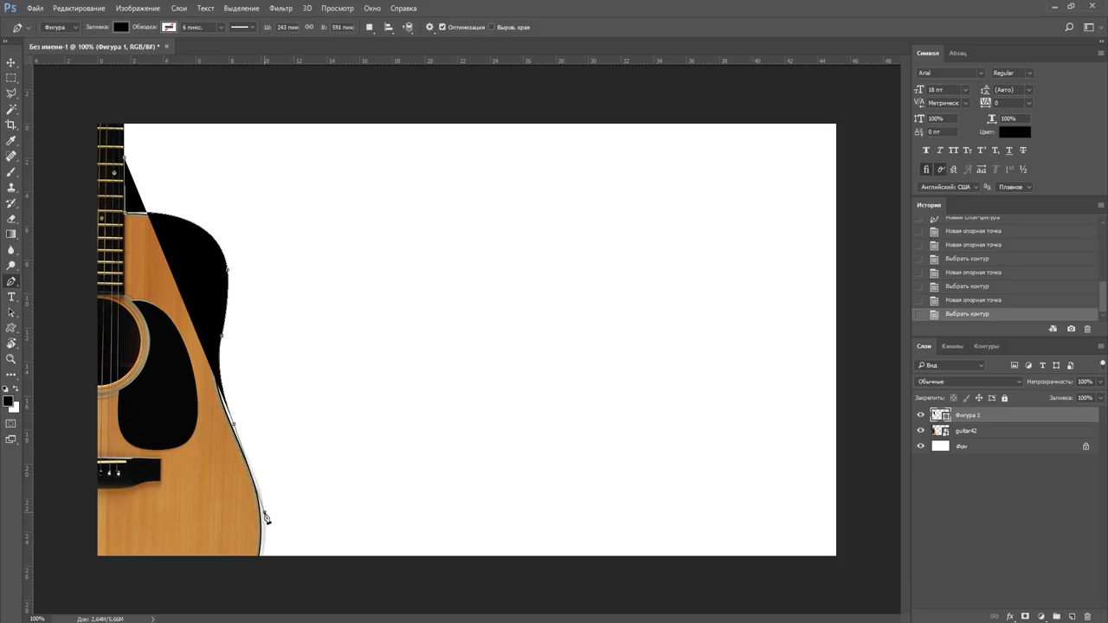
{"action": "left_click_drag", "start_coordinate": [264, 511], "coordinate": [271, 554]}
{"action": "left_click", "coordinate": [265, 514], "text": "alt"}
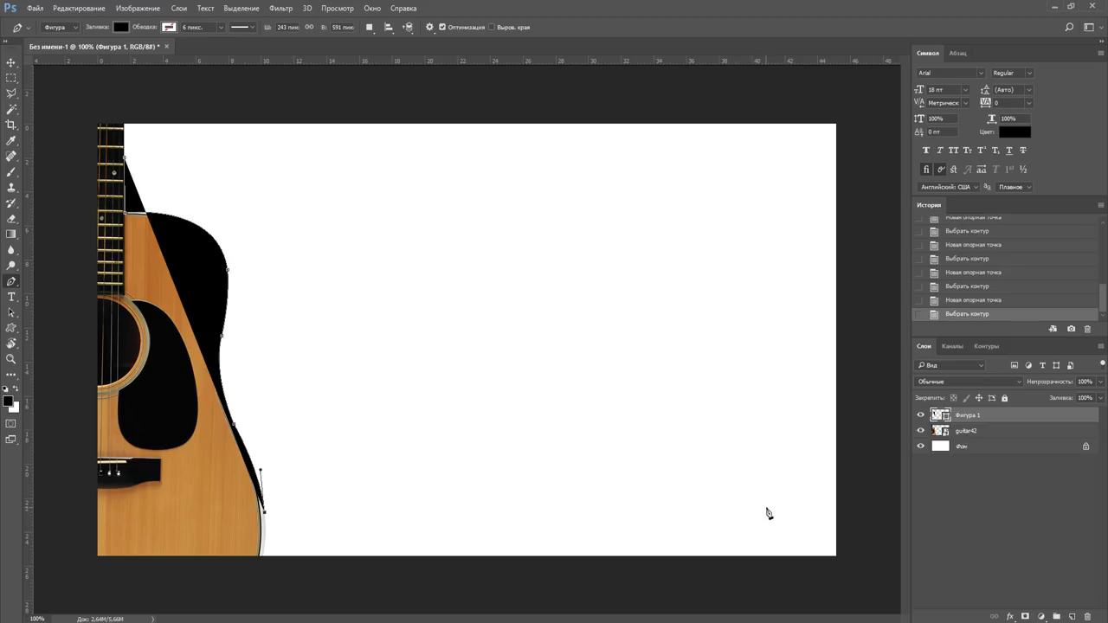
{"action": "left_click", "coordinate": [718, 511]}
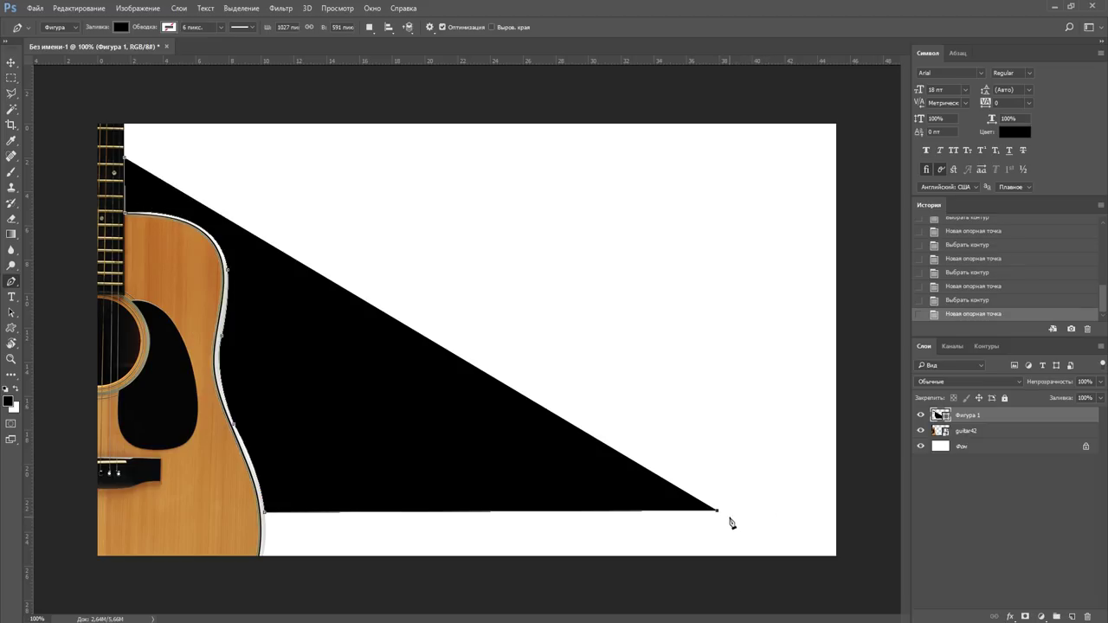
Close the shape via an upper-right corner, add an edge anchor, and square the right-side corners.
{"action": "left_click", "coordinate": [702, 172]}
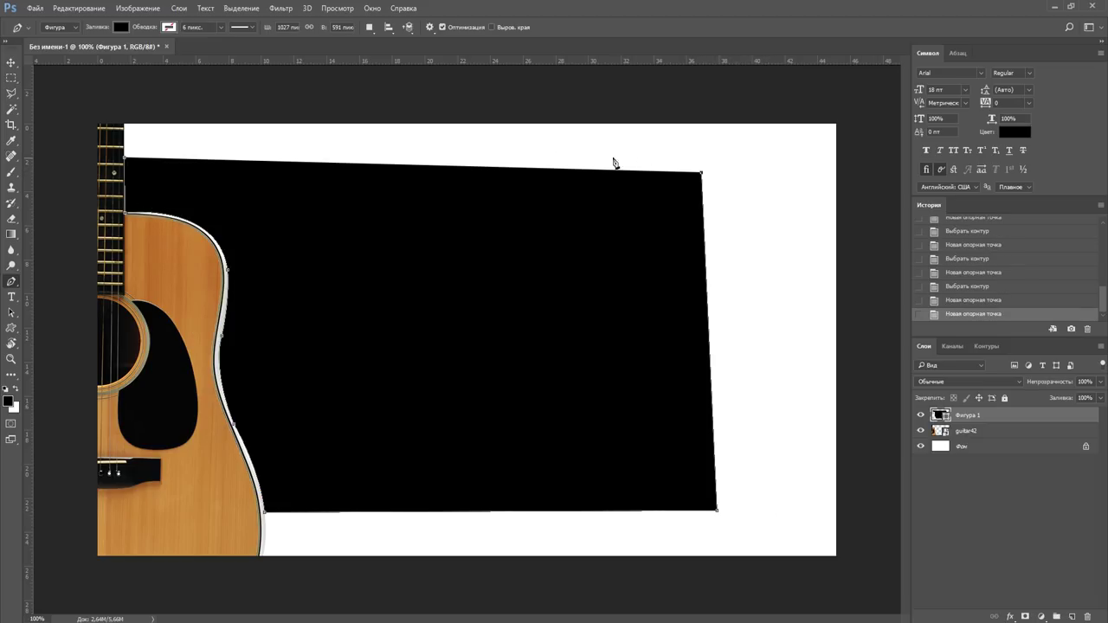
{"action": "left_click", "coordinate": [127, 161]}
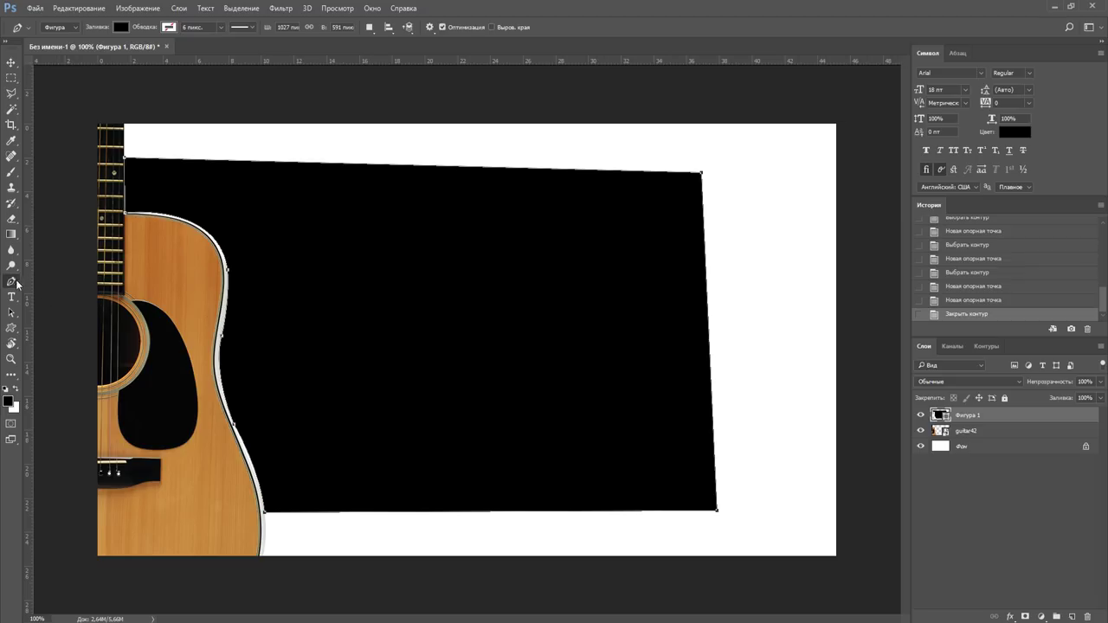
{"action": "right_click", "coordinate": [12, 282]}
{"action": "left_click", "coordinate": [121, 308]}
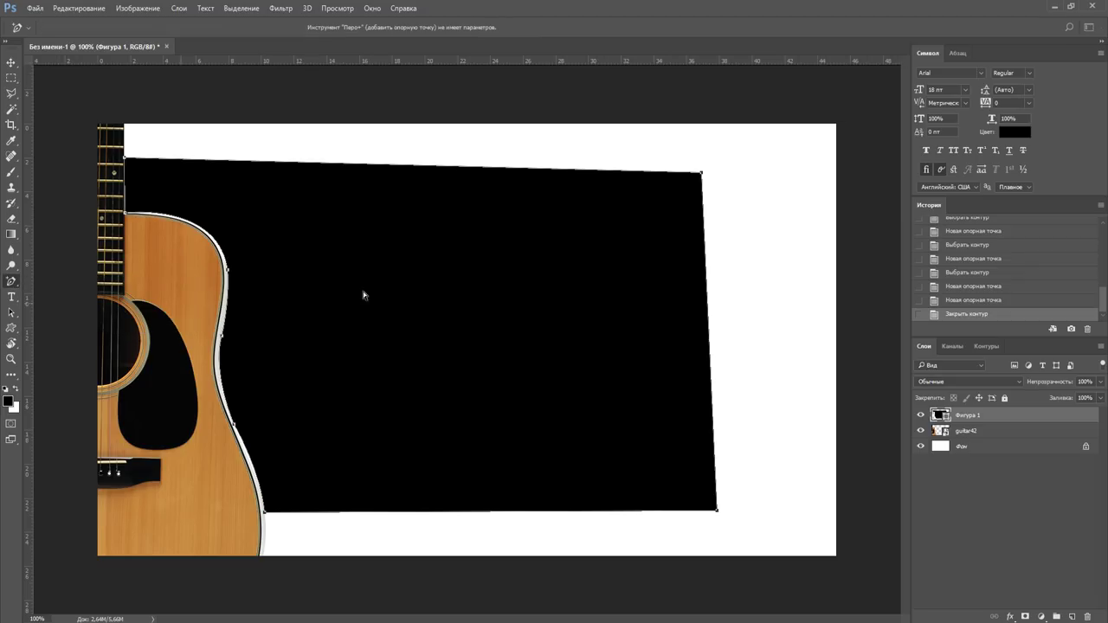
{"action": "left_click", "coordinate": [223, 388]}
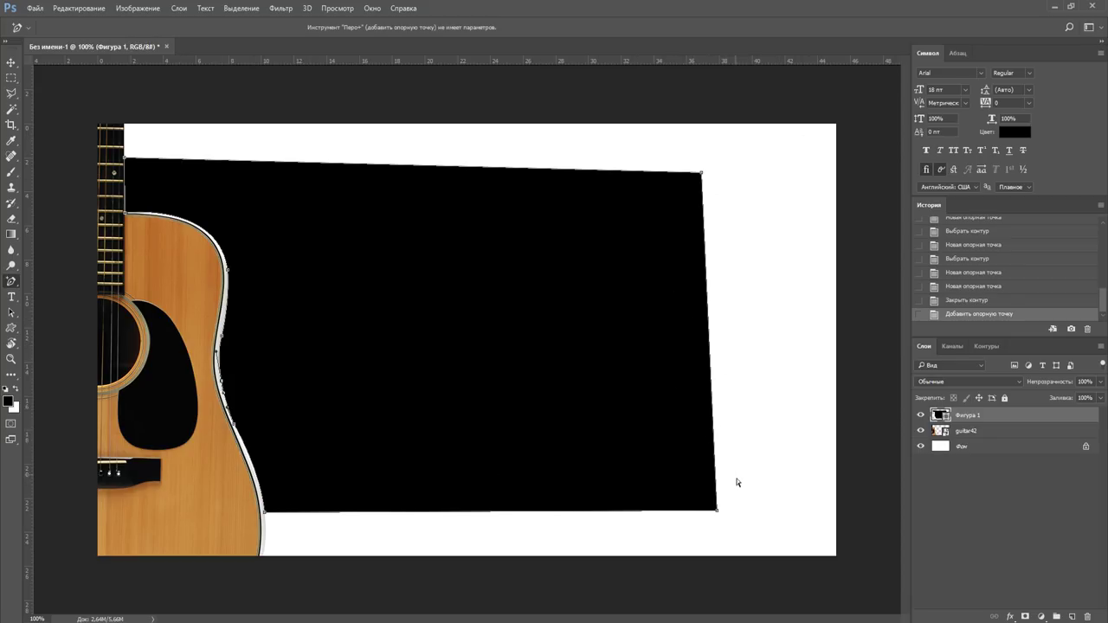
{"action": "left_click_drag", "start_coordinate": [717, 512], "coordinate": [720, 513]}
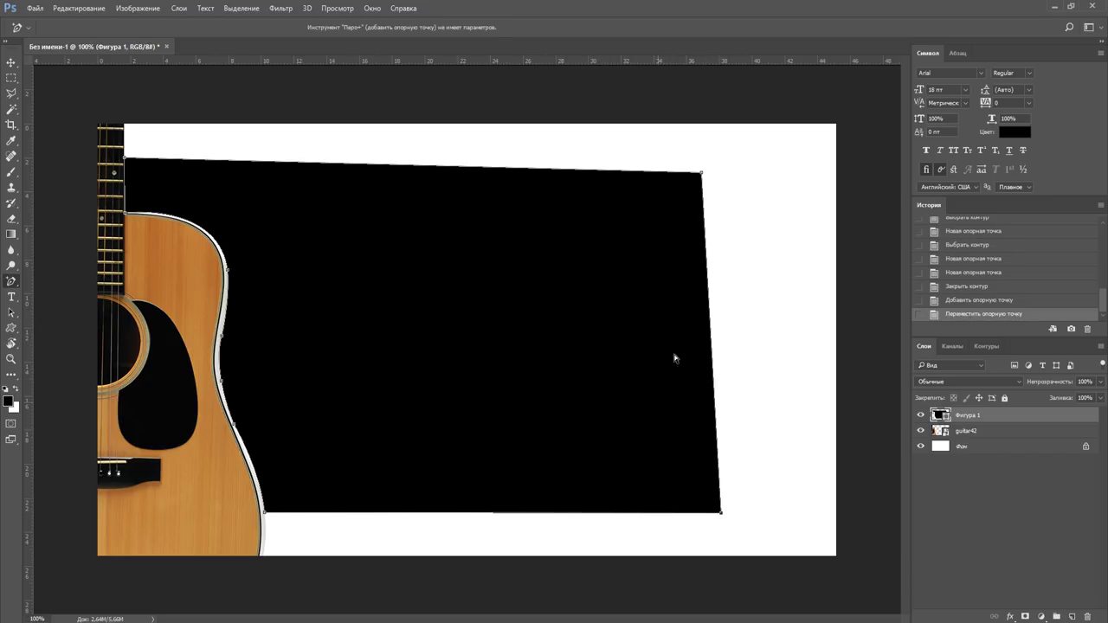
{"action": "mouse_move", "coordinate": [702, 173]}
{"action": "left_mouse_down"}
{"action": "mouse_move", "coordinate": [725, 171]}
{"action": "mouse_move", "coordinate": [722, 160]}
{"action": "left_mouse_up"}
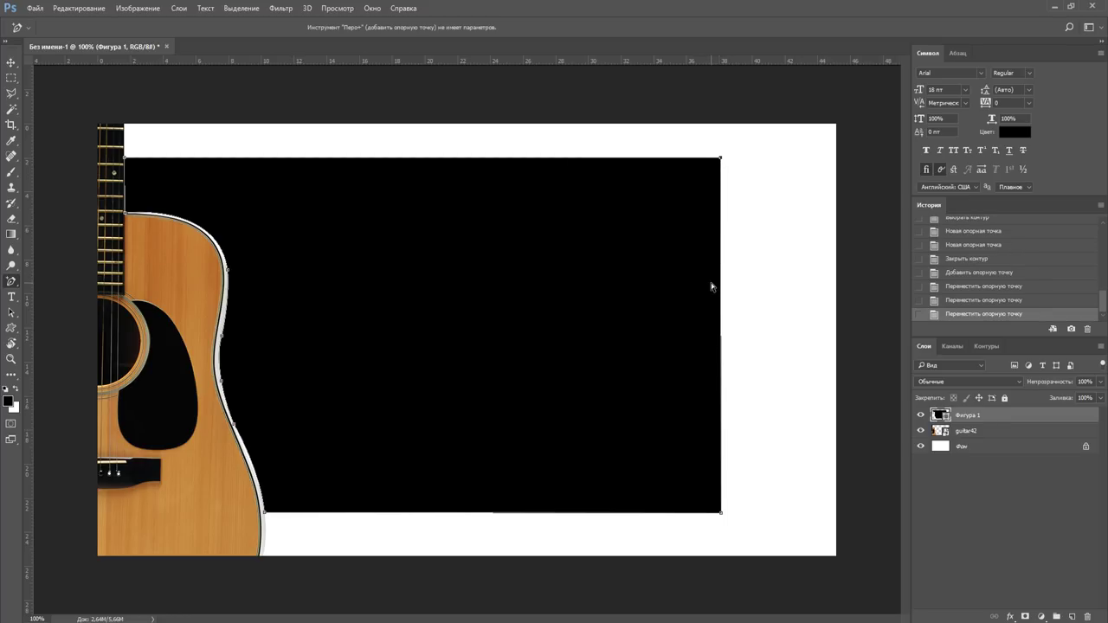
Set the guitar-contoured shape's fill to none, leaving only its outline.
{"action": "left_click", "coordinate": [12, 327]}
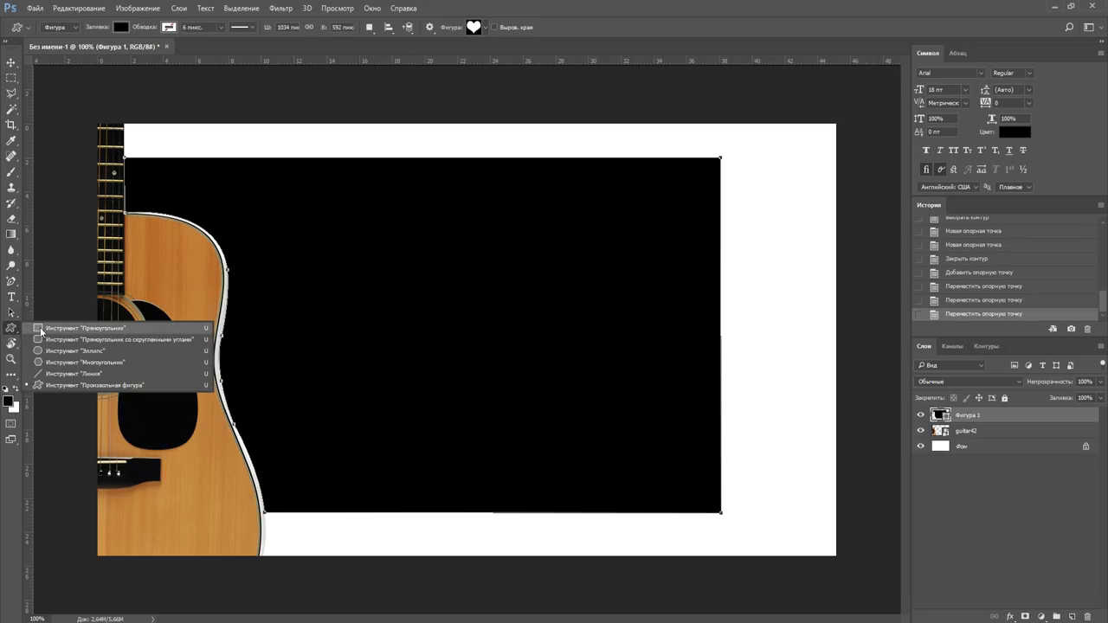
{"action": "left_click", "coordinate": [137, 328]}
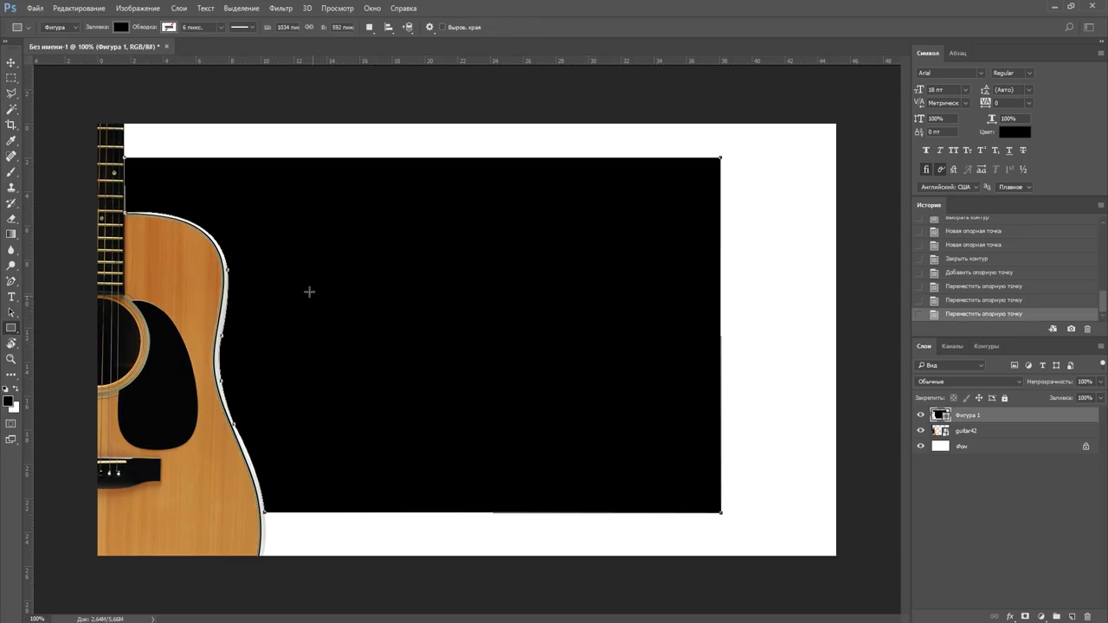
{"action": "left_click", "coordinate": [122, 27]}
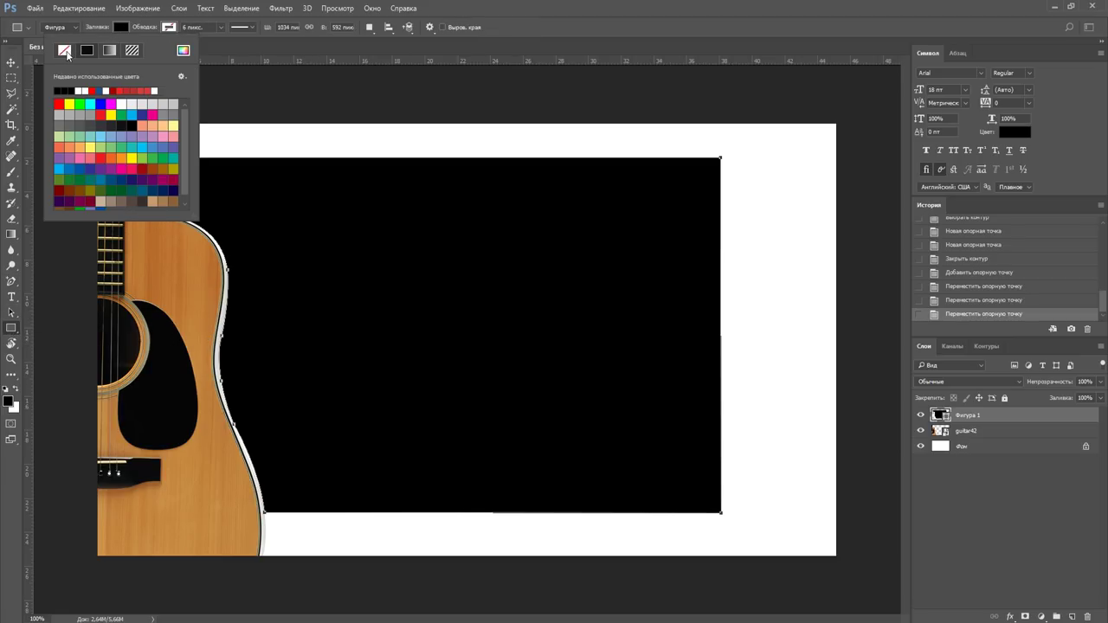
{"action": "left_click", "coordinate": [64, 50]}
{"action": "left_click", "coordinate": [319, 244]}
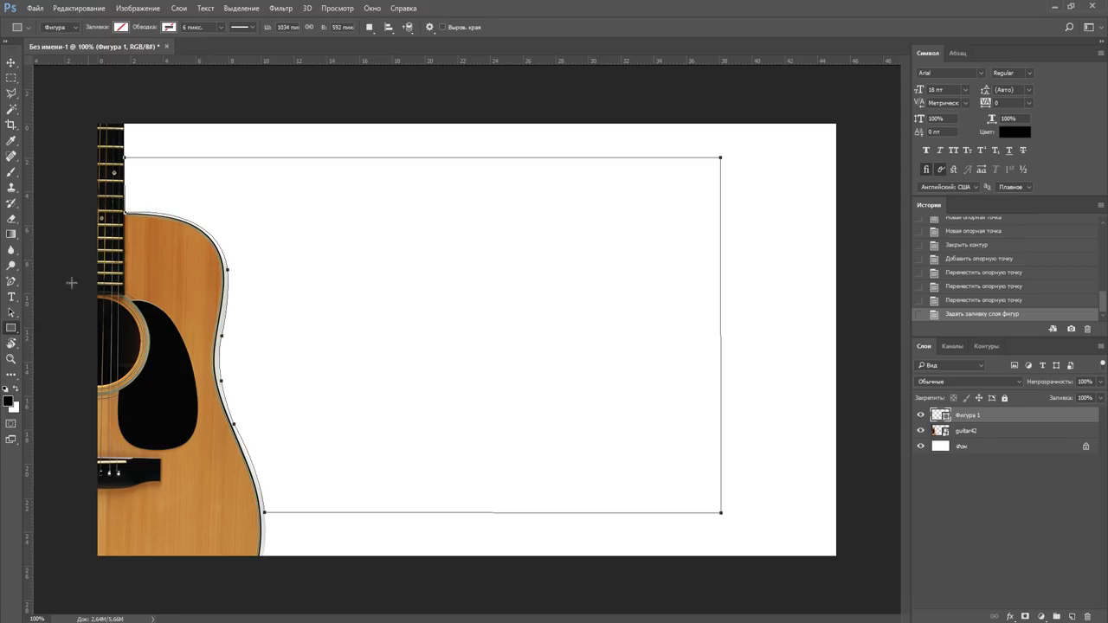
{"action": "left_click", "coordinate": [21, 301]}
{"action": "left_click", "coordinate": [60, 299]}
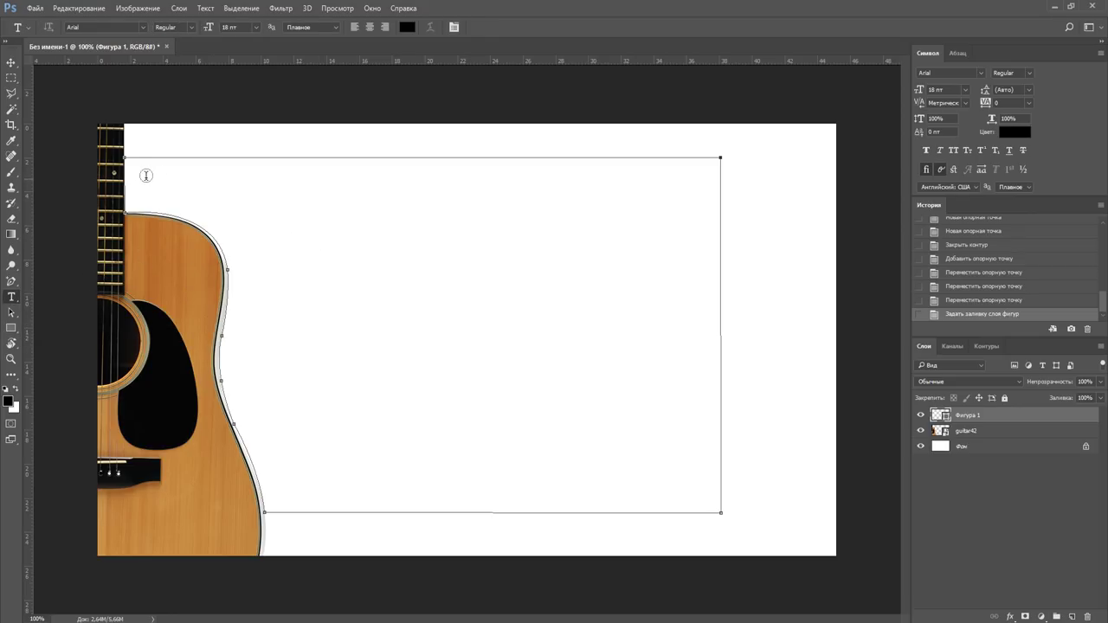
Paste the FAQ text twice inside the guitar-contoured path and commit it.
{"action": "left_click", "coordinate": [145, 175]}
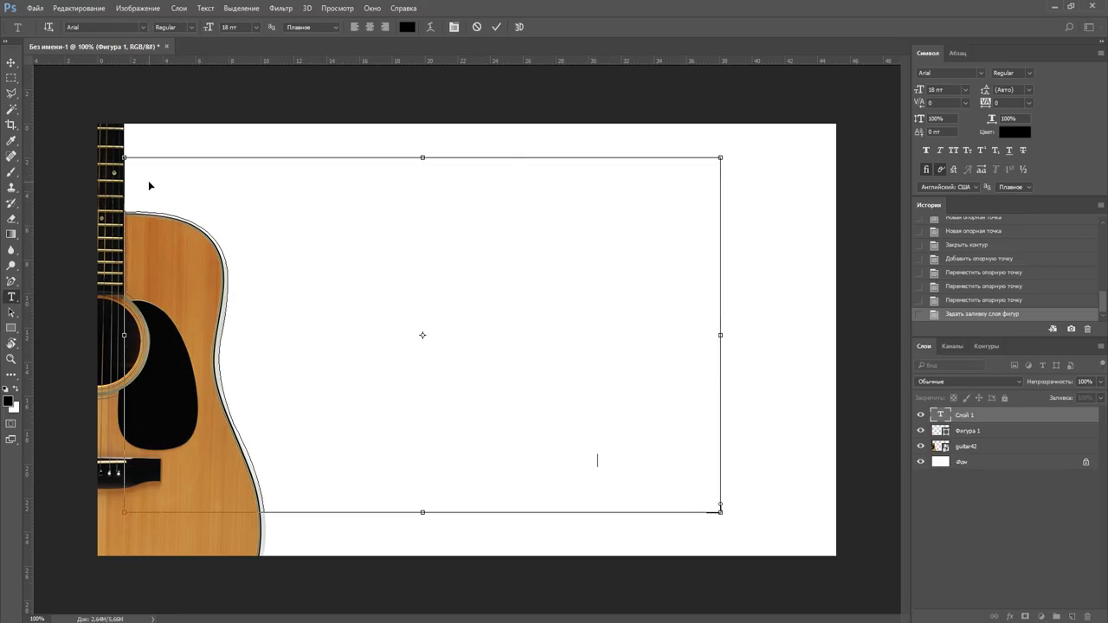
{"action": "type", "text": "Совместима ли эта бесплатная пробная версия Photoshop с macOS и Windows? Да, пробная версия Photoshop работает в macOS и Windows. Системные требования › Сколько действует бесплатная пробная версия? Бесплатный пробный период начинается в день установки Photoshop и длится семь дней. В течение срока действия пробной версии или после его окончания можно перейти от пробной версии к платной подписке Creative Cloud. Можно ли загрузить пробную версию Photoshop CS6? Нет, Photoshop — единственная и самая актуальная пробная версия Photoshop, которую можно загрузить бесплатно. Получат ли учащиеся скидку, если приобретут программу после использования бесплатной пробной версии? Да, учащиеся и преподаватели могут приобрести подписку на всю коллекцию приложений Creative Cloud с большой скидкой — 60%. Подробнее › Является ли бесплатная пробная версия полной версией Photoshop? Да, в нее входят все функции и обновления последней версии Photoshop. Могу ли я загрузить бесплатную пробную версию на смартфон? Нет, эта бесплатная пробная версия доступна только для настольных компьютеров. Однако Adobe предоставляет коллекцию бесплатных мобильных приложений для обеих ОС: iOS и Android. Подробнее › Можно ли приобрести Photoshop без подписки Creative Cloud? Нет, программа Photoshop доступна только в рамках подписки Creative Cloud. Можно выбрать план подписки на одно приложение, в который входит только Photoshop, или план, в который входят дополнительные приложения. Мы предлагаем планы подписки Creative Cloud для различных категорий пользователей: индивидуальные пользователи, учащиеся и преподаватели, фотографы, образовательные учреждения и организации. Подробнее ›"}
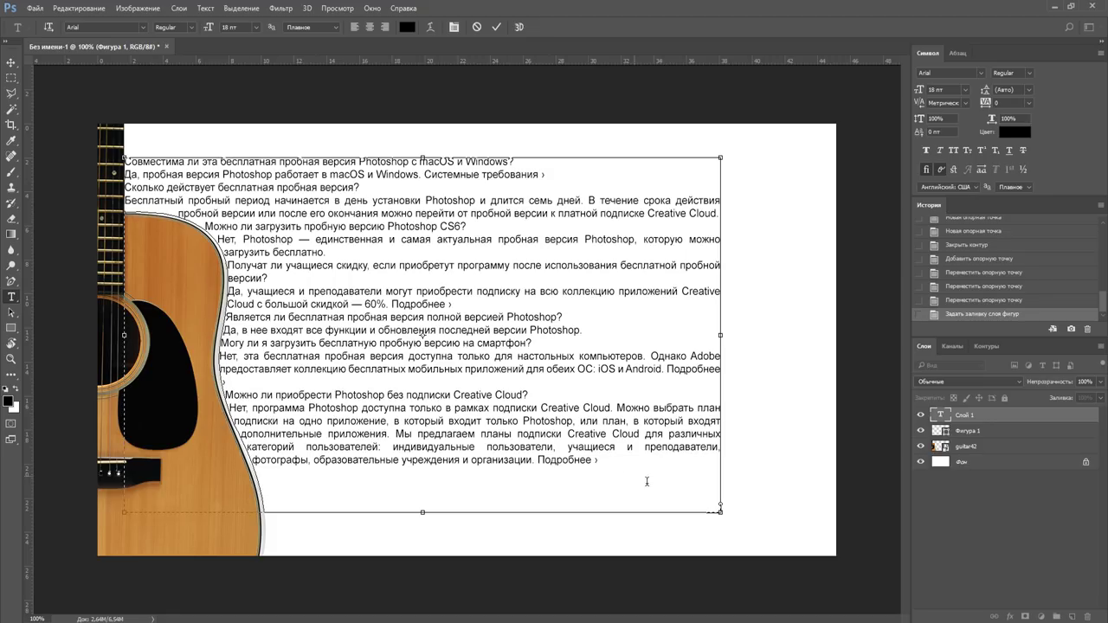
{"action": "key", "text": "ctrl+v"}
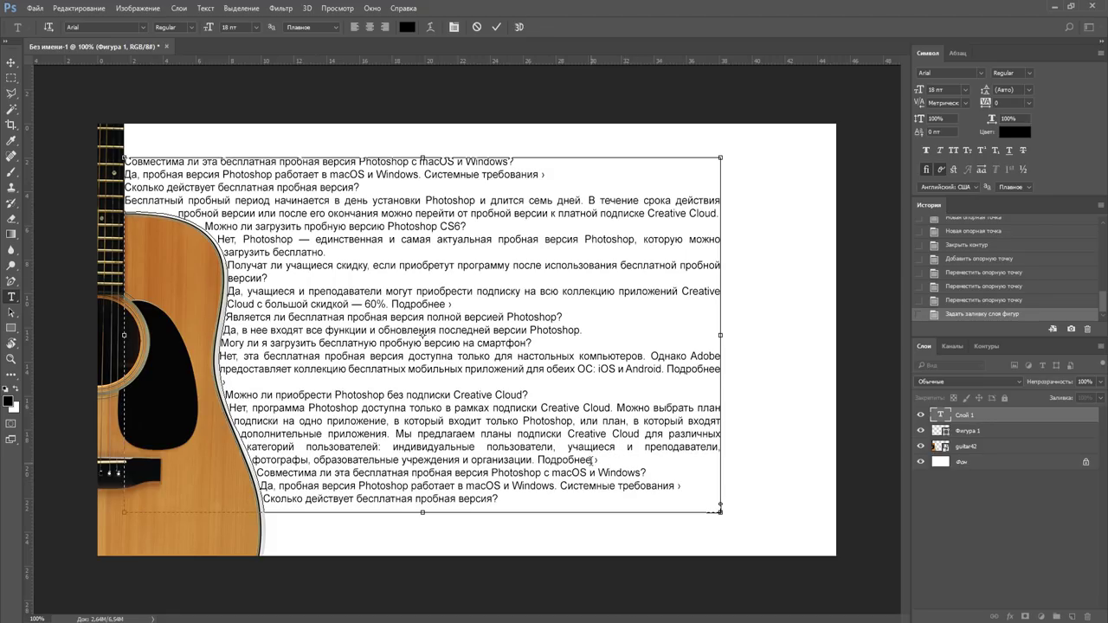
{"action": "left_click", "coordinate": [497, 29]}
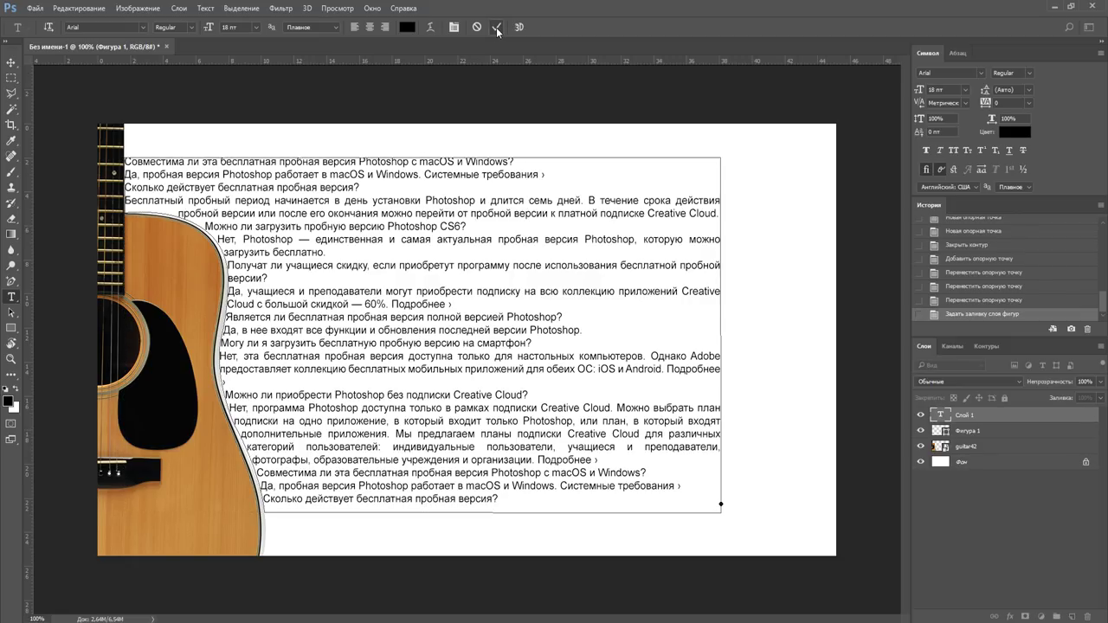
Shift the text block slightly right and move the guitar image downward.
{"action": "left_click", "coordinate": [12, 62]}
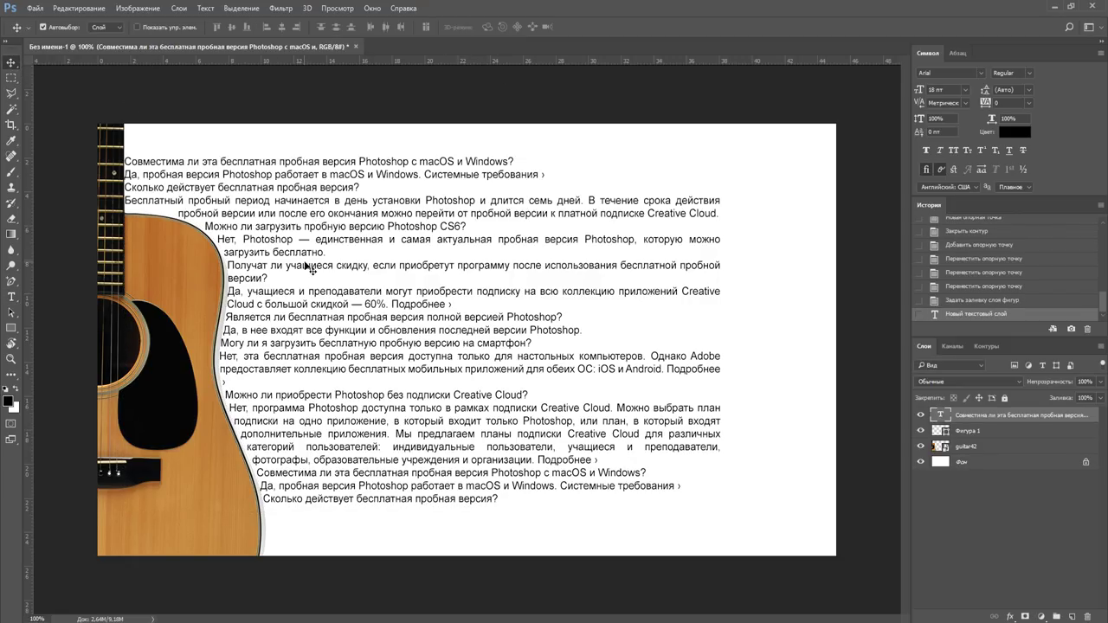
{"action": "left_click_drag", "start_coordinate": [310, 269], "coordinate": [335, 271]}
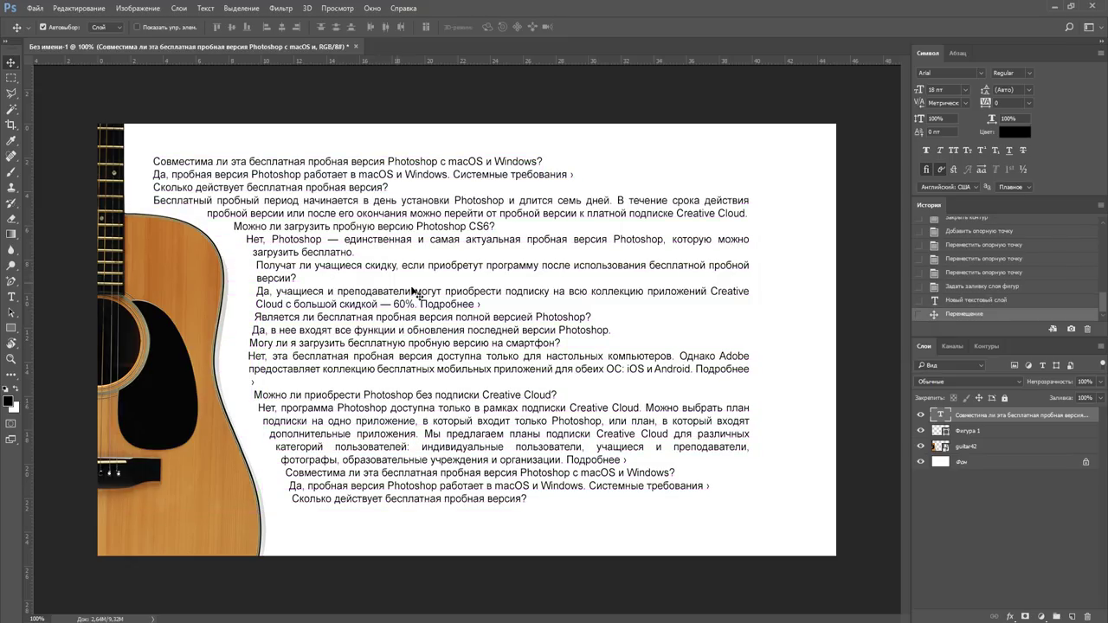
{"action": "left_click_drag", "start_coordinate": [187, 390], "coordinate": [192, 390]}
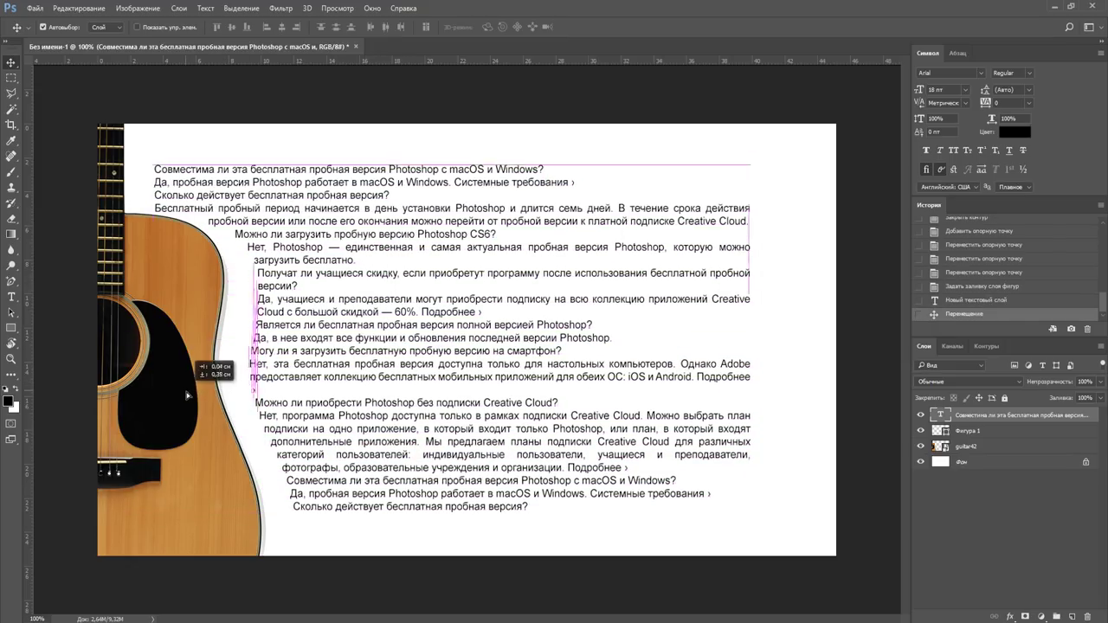
{"action": "left_click_drag", "start_coordinate": [109, 352], "coordinate": [107, 369]}
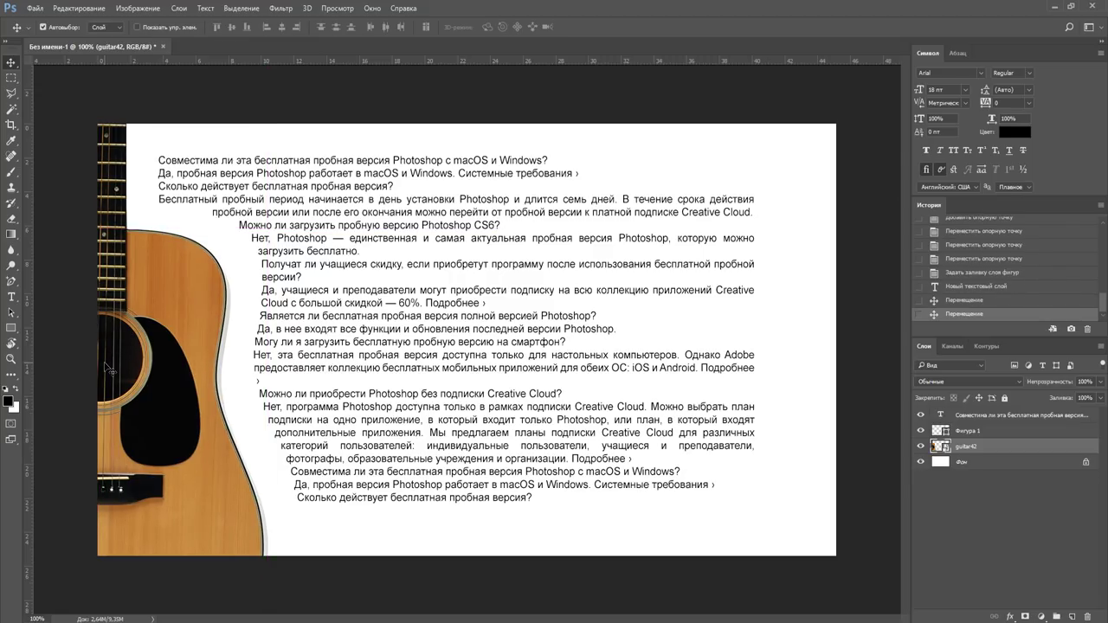
Undo back to before the FAQ text and shift the Фигура 1 outline right, clear of the guitar.
{"action": "left_click", "coordinate": [968, 289]}
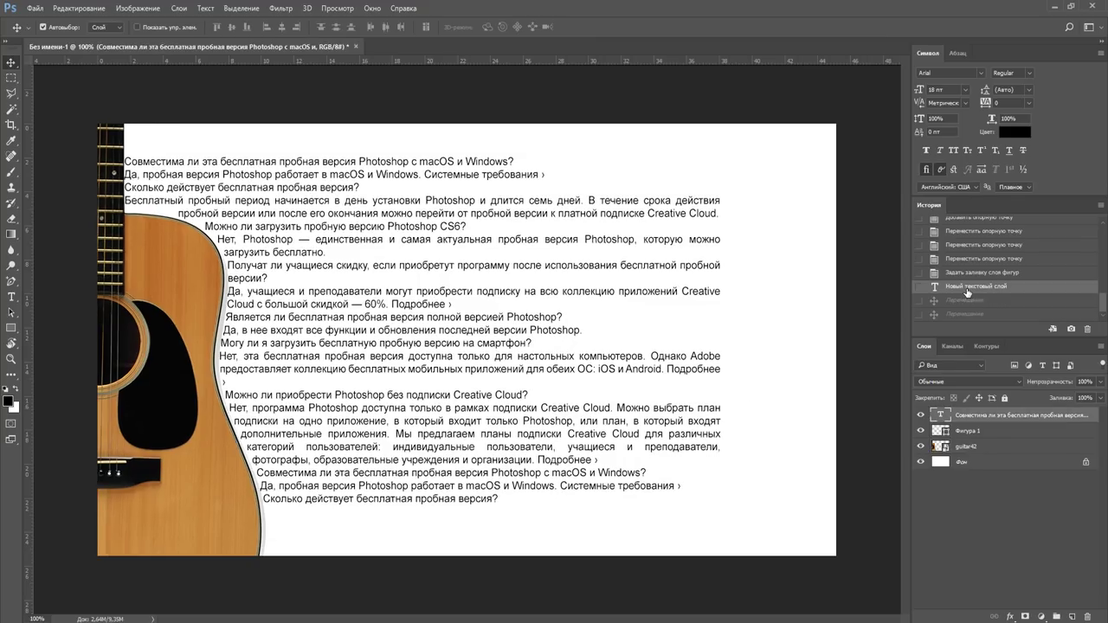
{"action": "left_click", "coordinate": [965, 277]}
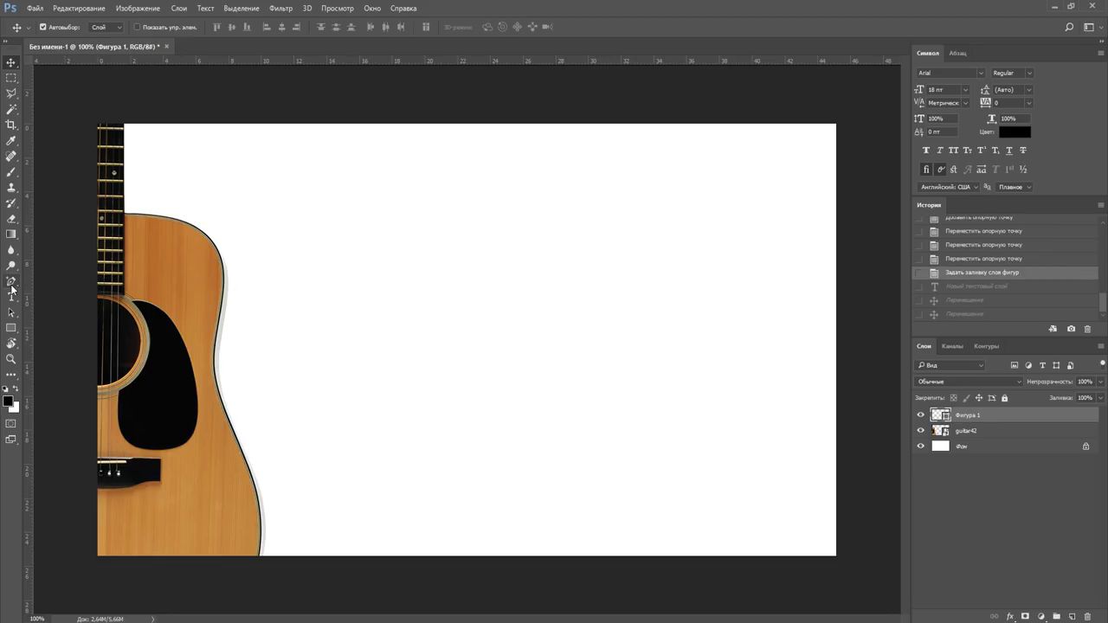
{"action": "left_click_drag", "start_coordinate": [9, 332], "coordinate": [54, 330]}
{"action": "left_click", "coordinate": [62, 330]}
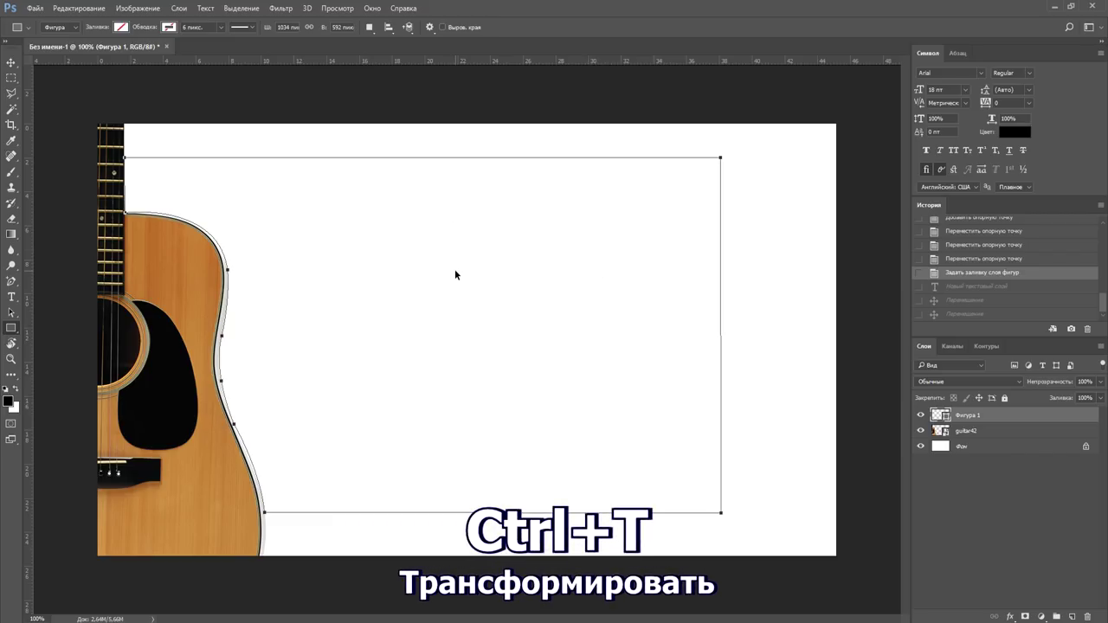
{"action": "key", "text": "ctrl+t"}
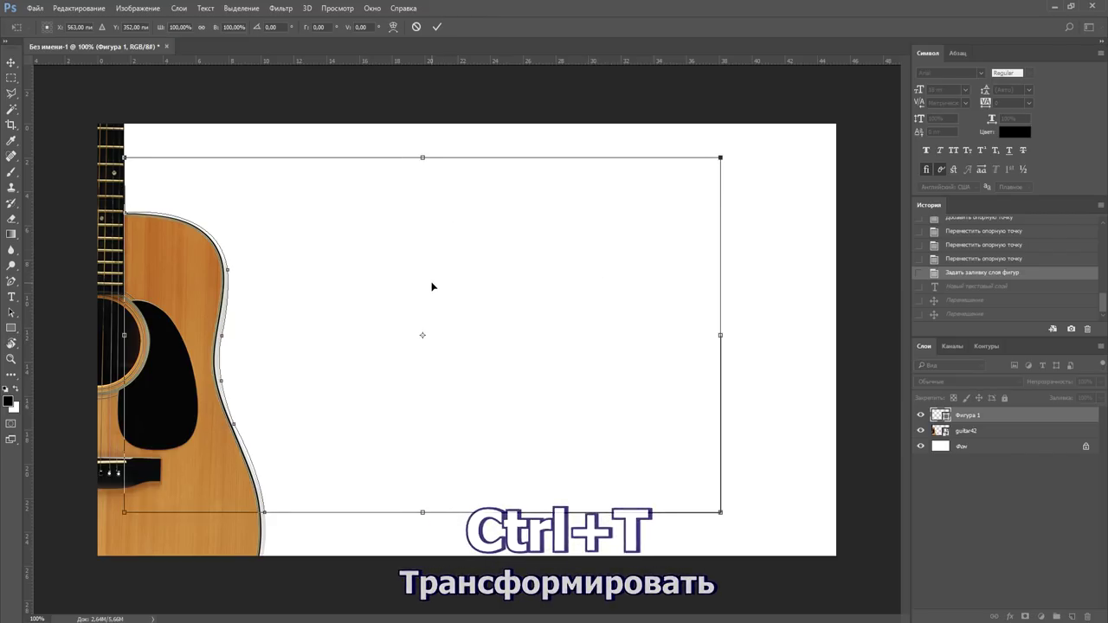
{"action": "left_click_drag", "start_coordinate": [433, 287], "coordinate": [474, 276]}
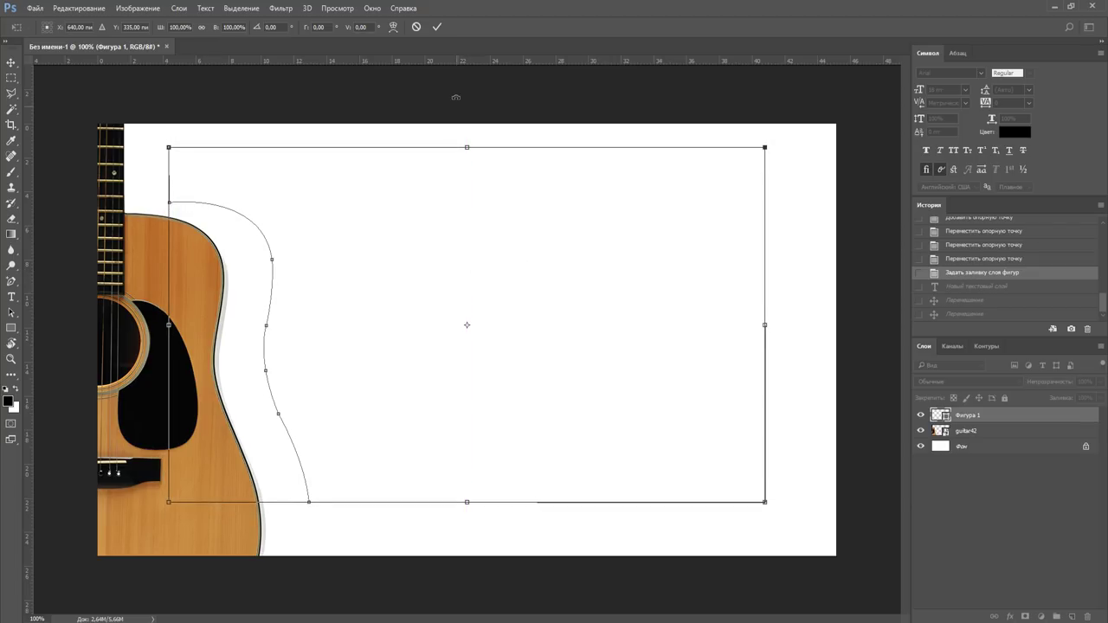
{"action": "left_click", "coordinate": [437, 27]}
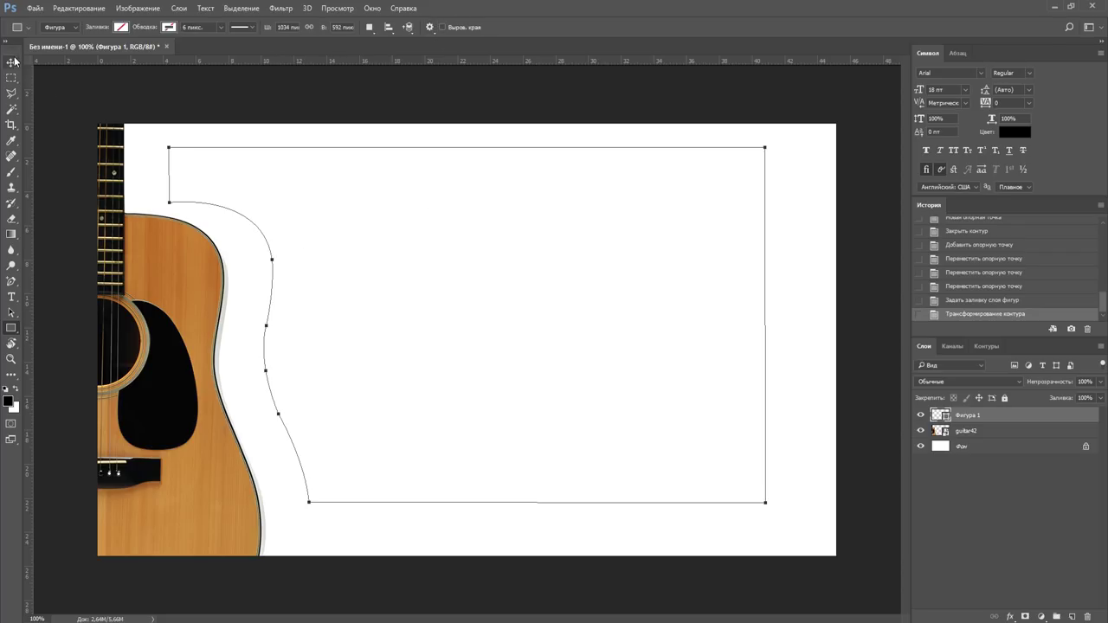
Paste the FAQ text twice into the shifted Фигура 1 outline and commit it.
{"action": "left_click", "coordinate": [12, 297]}
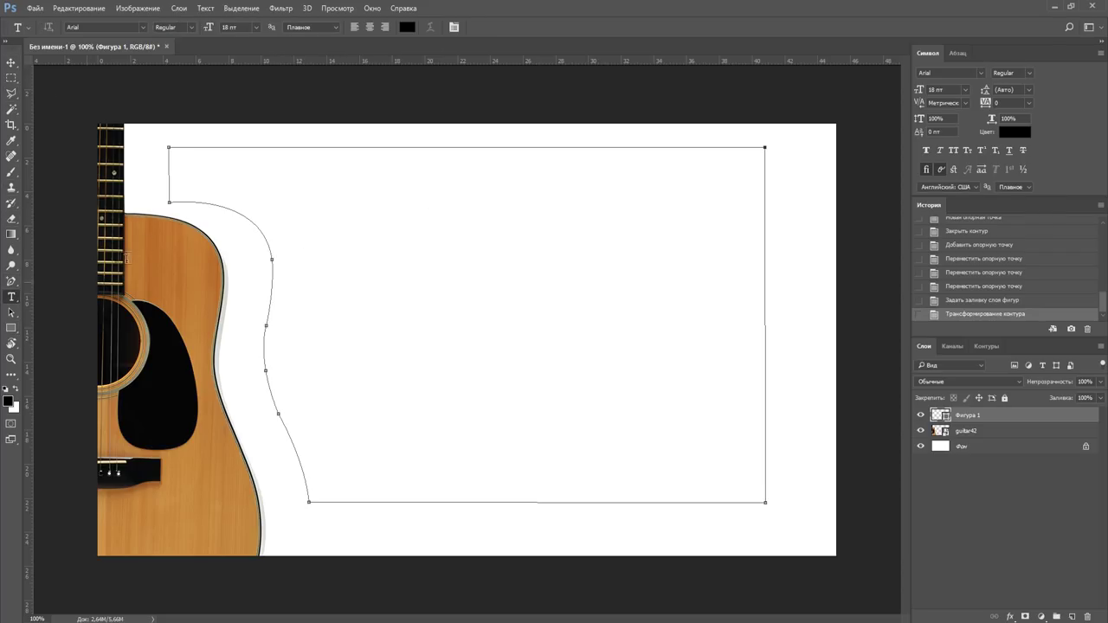
{"action": "left_click", "coordinate": [176, 159]}
{"action": "type", "text": "Совместима ли эта бесплатная пробная версия Photoshop с macOS и Windows? Да, пробная версия Photoshop работает в macOS и Windows. Системные требования › Сколько действует бесплатная пробная версия? Бесплатный пробный период начинается в день установки Photoshop и длится семь дней. В течение срока действия пробной версии или после его окончания можно перейти от пробной версии к платной подписке Creative Cloud. Можно ли загрузить пробную версию Photoshop CS6? Нет, Photoshop — единственная и самая актуальная пробная версия Photoshop, которую можно загрузить бесплатно. Получат ли учащиеся скидку, если приобретут программу после использования бесплатной пробной версии? Да, учащиеся и преподаватели могут приобрести подписку на всю коллекцию приложений Creative Cloud с большой скидкой — 60%. Подробнее › Является ли бесплатная пробная версия полной версией Photoshop? Да, в нее входят все функции и обновления последней версии Photoshop. Могу ли я загрузить бесплатную пробную версию на смартфон? Нет, эта бесплатная пробная версия доступна только для настольных компьютеров. Однако Adobe предоставляет коллекцию бесплатных мобильных приложений для обеих ОС: iOS и Android. Подробнее › Можно ли приобрести Photoshop без подписки Creative Cloud? Нет, программа Photoshop доступна только в рамках подписки Creative Cloud. Можно выбрать план подписки на одно приложение, в который входит только Photoshop, или план, в который входят дополнительные приложения. Мы предлагаем планы подписки Creative Cloud для различных категорий пользователей: индивидуальные пользователи, учащиеся и преподаватели, фотографы, образовательные учреждения и организации. Подробнее ›"}
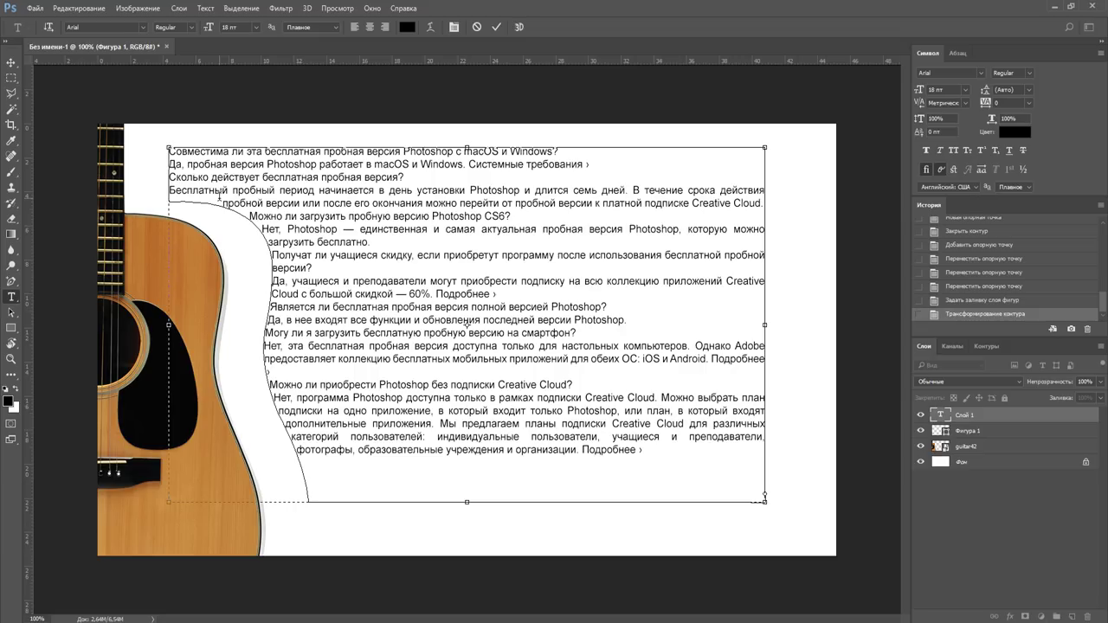
{"action": "key", "text": "ctrl+v"}
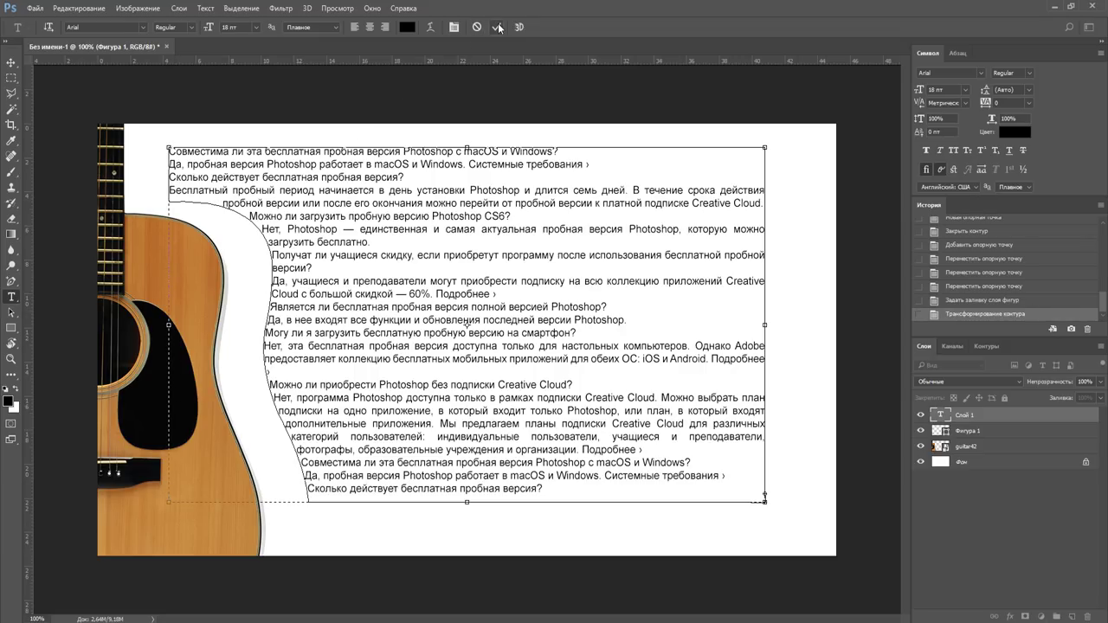
{"action": "left_click", "coordinate": [496, 27]}
{"action": "left_click", "coordinate": [12, 62]}
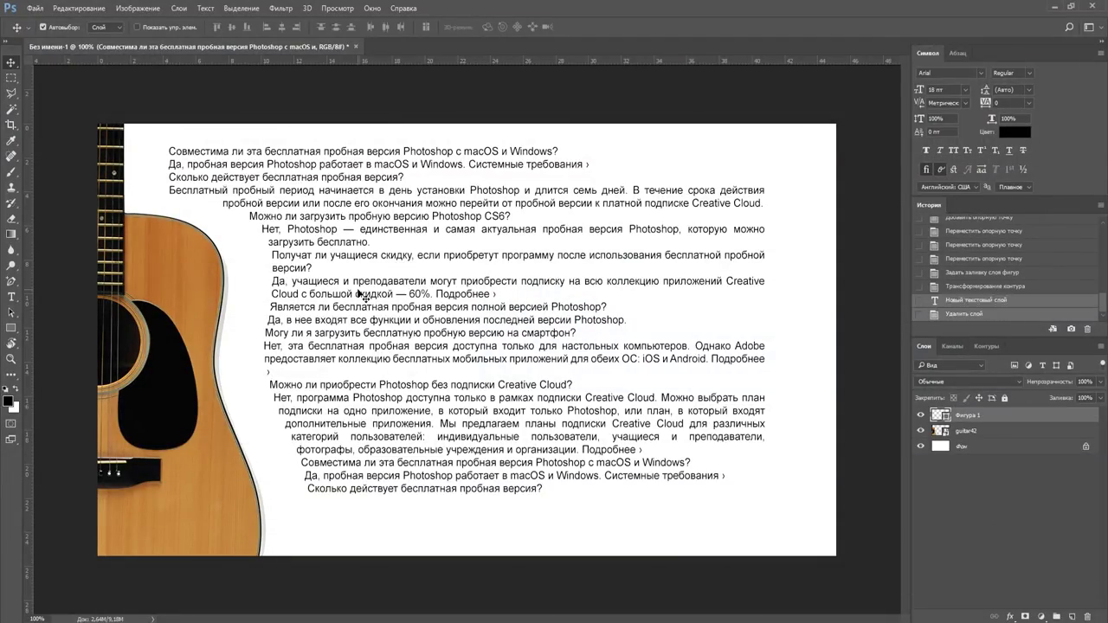
Delete the text, Фигура 1 and guitar42 layers and draw a large black rectangle across the canvas.
{"action": "key", "text": "Delete"}
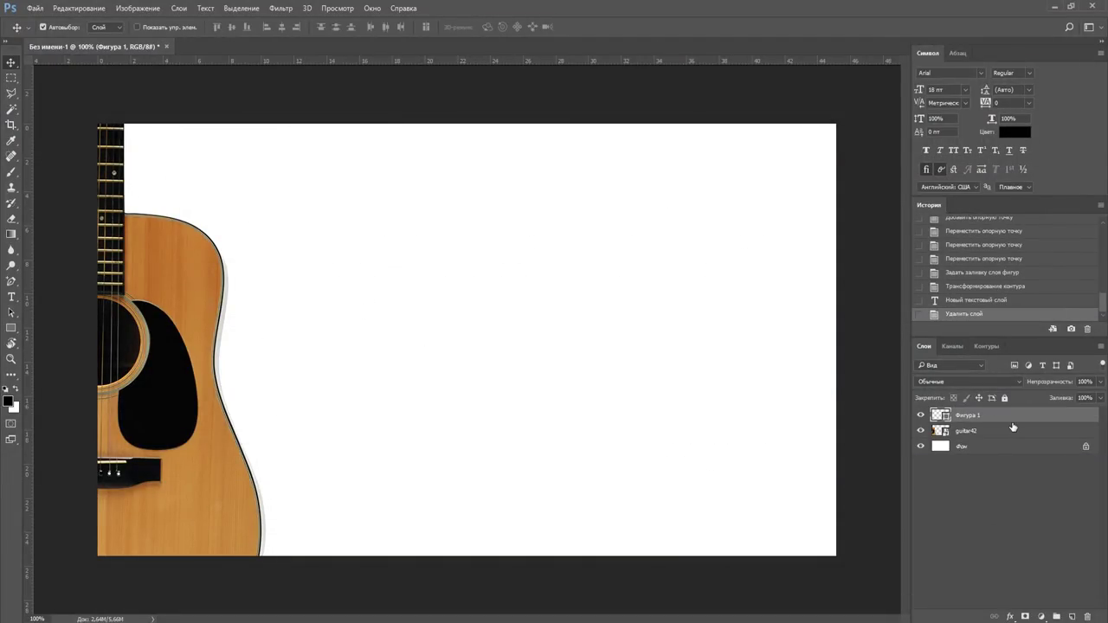
{"action": "key", "text": "Delete"}
{"action": "key", "text": "Delete"}
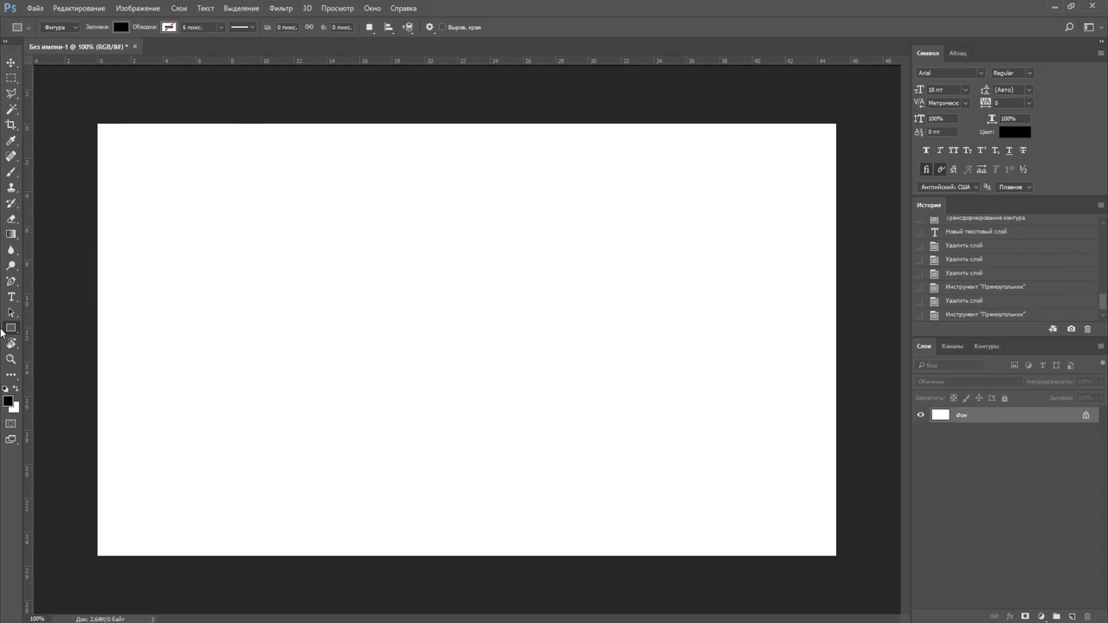
{"action": "right_click", "coordinate": [9, 331]}
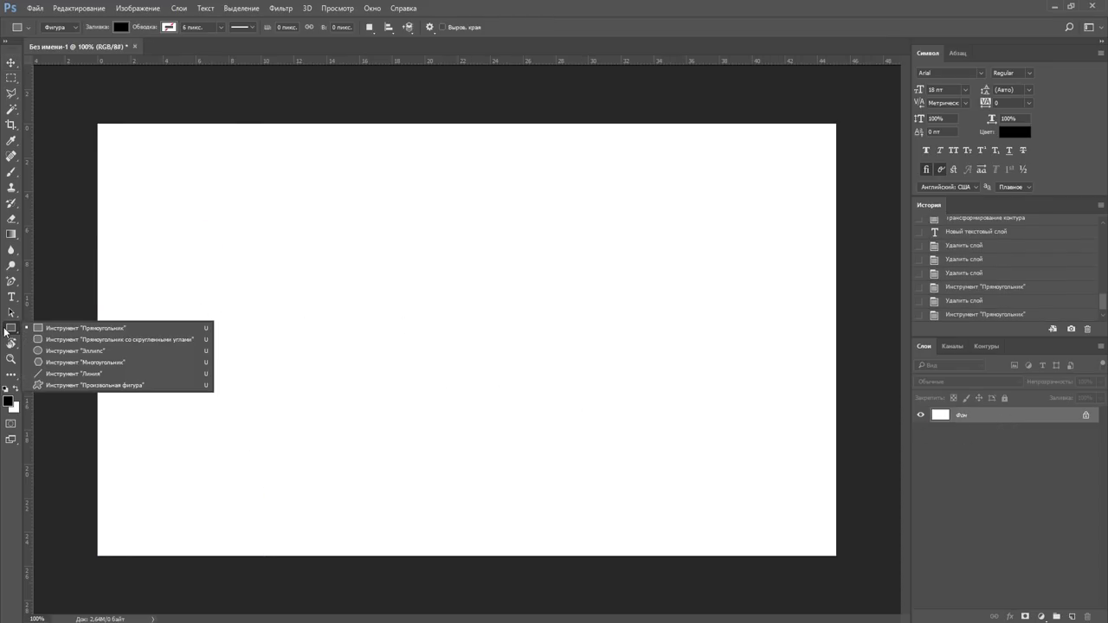
{"action": "left_click", "coordinate": [149, 329]}
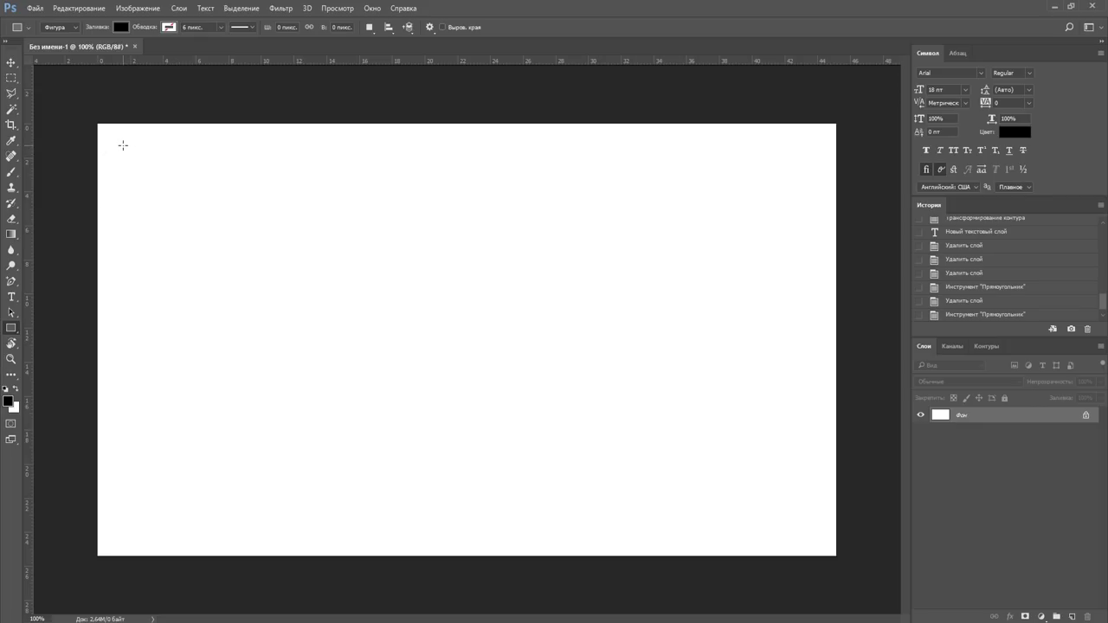
{"action": "left_click_drag", "start_coordinate": [123, 145], "coordinate": [808, 532]}
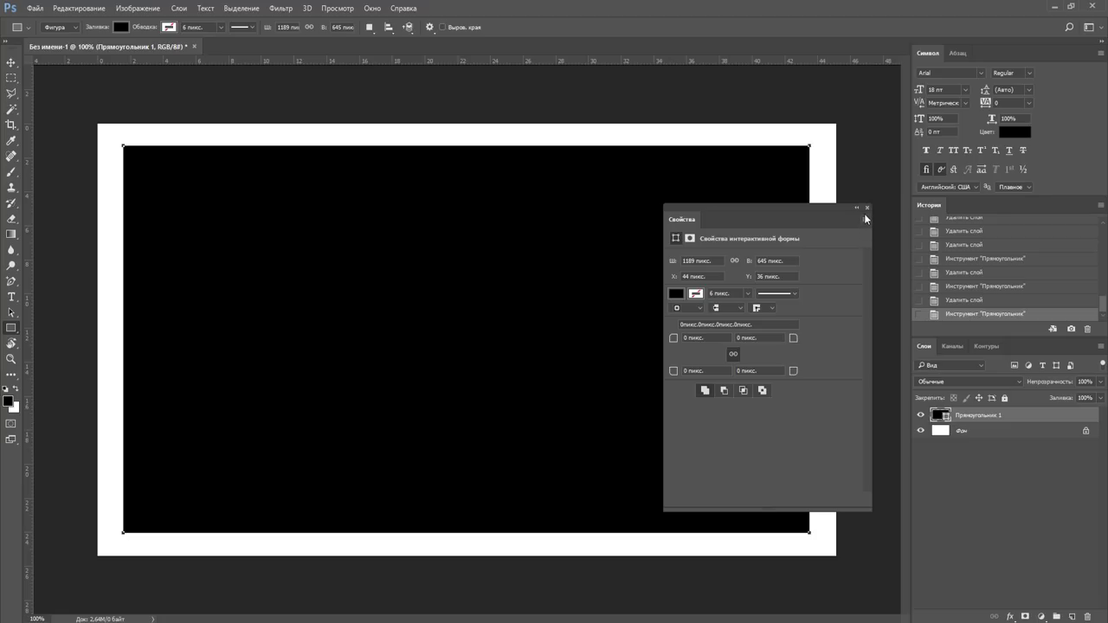
{"action": "left_click", "coordinate": [867, 208]}
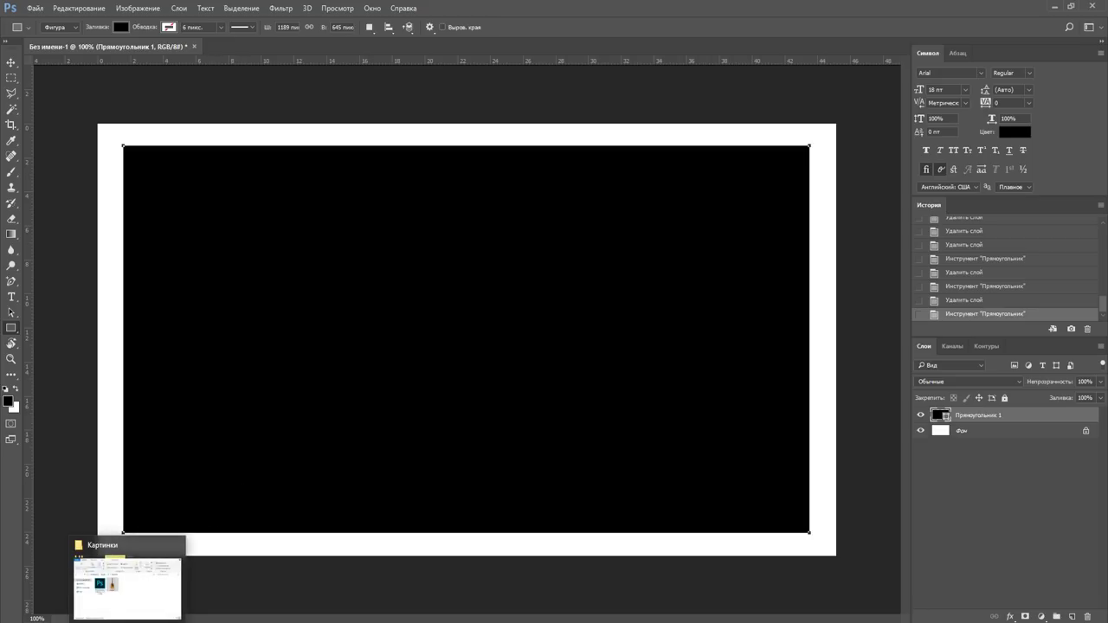
Place the Photoshop logo .svg, scaled down, on the rectangle with a vertical guide through its centre.
{"action": "left_click", "coordinate": [130, 563]}
{"action": "left_click", "coordinate": [471, 419]}
{"action": "left_click_drag", "start_coordinate": [471, 419], "coordinate": [293, 312]}
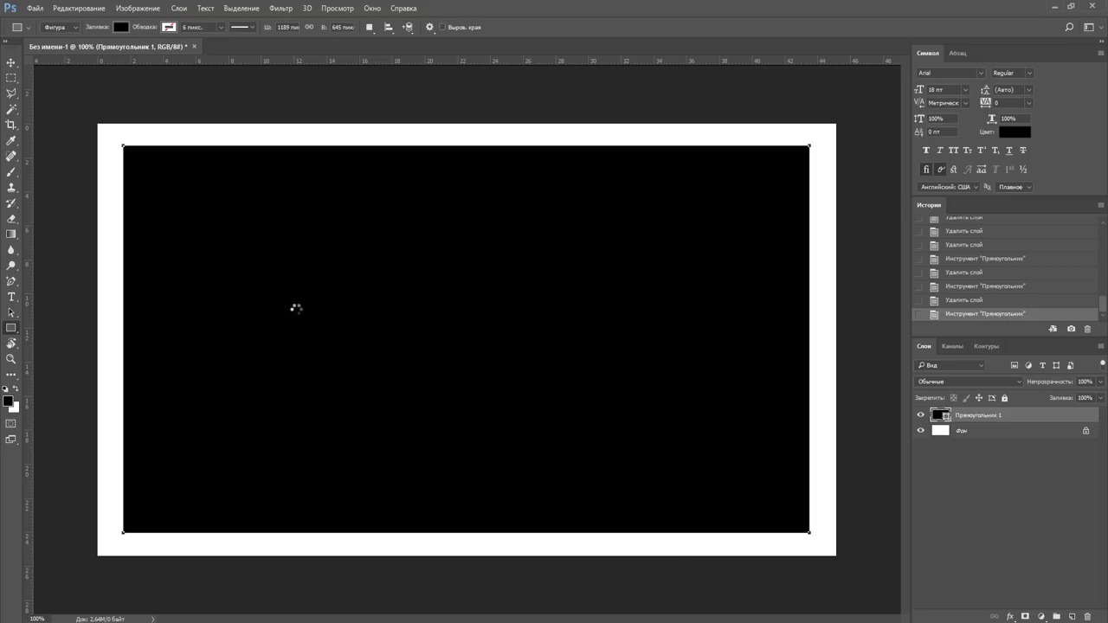
{"action": "mouse_move", "coordinate": [662, 130]}
{"action": "left_mouse_down"}
{"action": "mouse_move", "coordinate": [549, 334]}
{"action": "mouse_move", "coordinate": [554, 320]}
{"action": "left_mouse_up"}
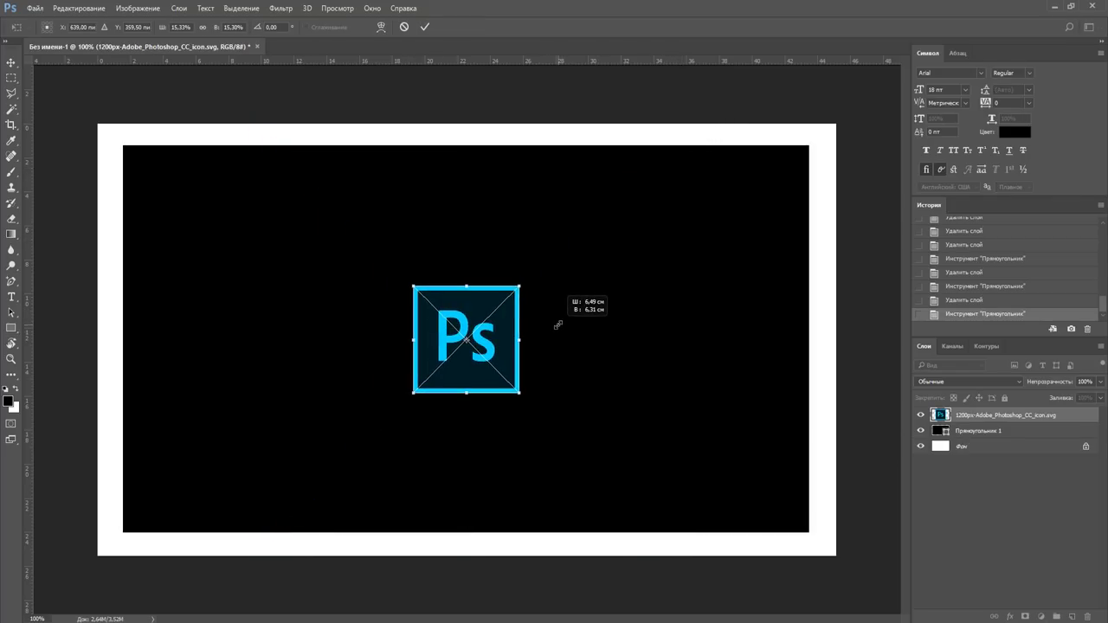
{"action": "left_click", "coordinate": [426, 27]}
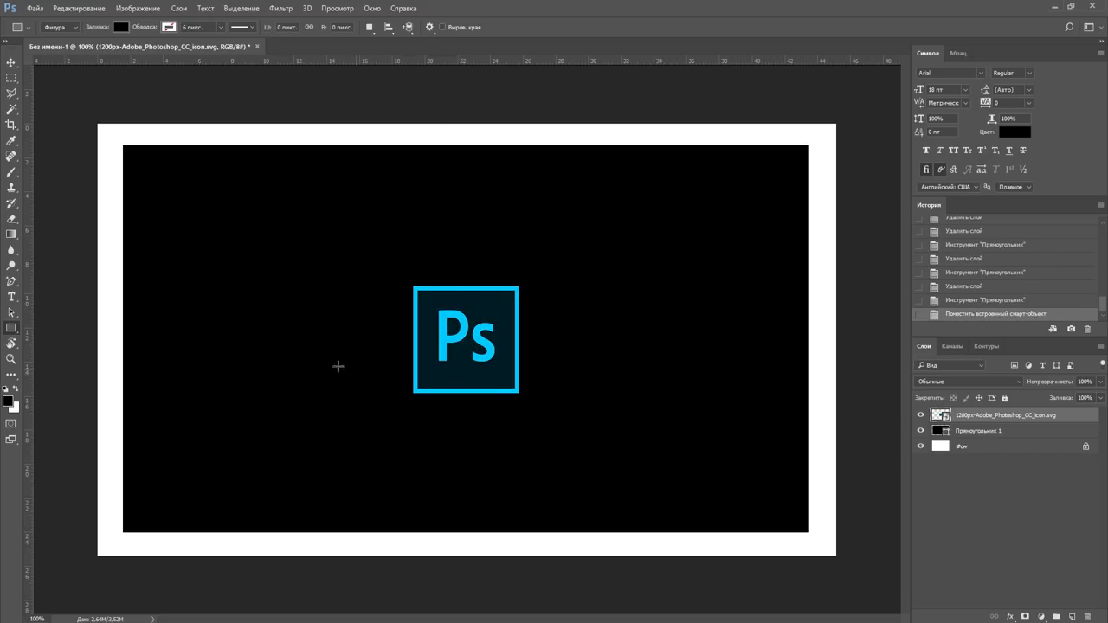
{"action": "left_click_drag", "start_coordinate": [28, 298], "coordinate": [465, 312]}
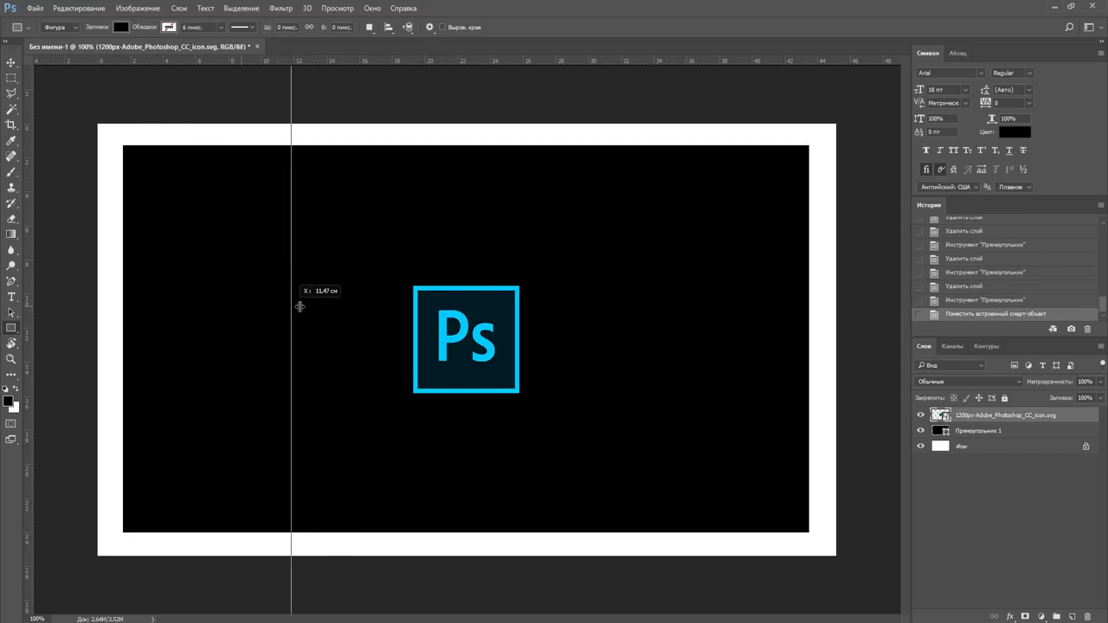
{"action": "left_click_drag", "start_coordinate": [465, 311], "coordinate": [465, 313]}
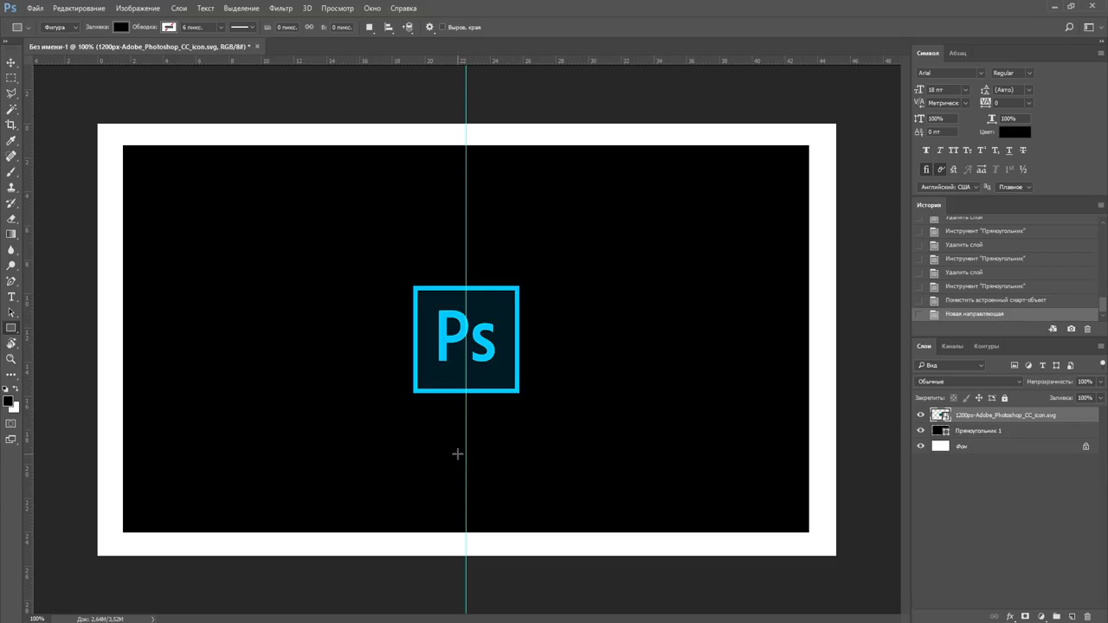
Set Прямоугольник 1 to Вычесть переднюю фигуру and cut a narrow full-height strip along the guide.
{"action": "left_click", "coordinate": [1029, 430]}
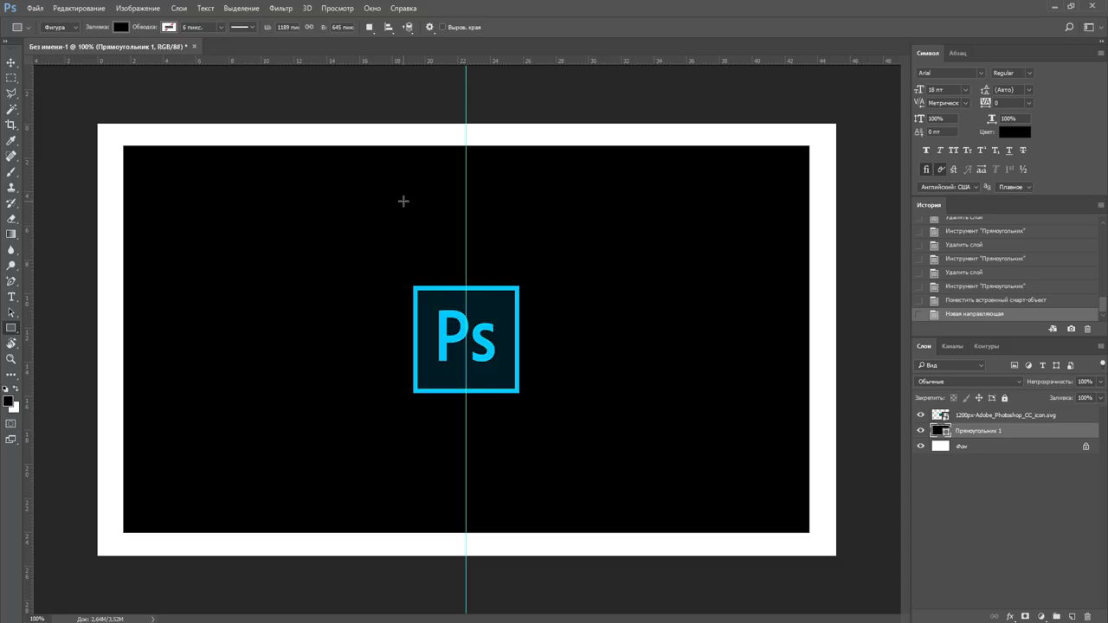
{"action": "left_click", "coordinate": [373, 33]}
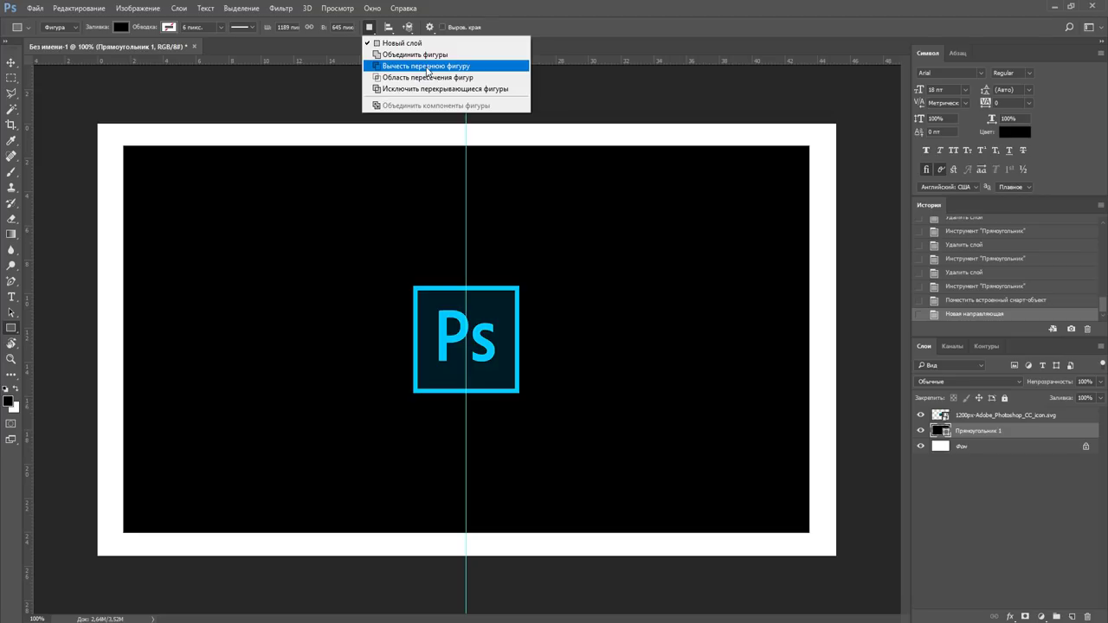
{"action": "left_click", "coordinate": [427, 67]}
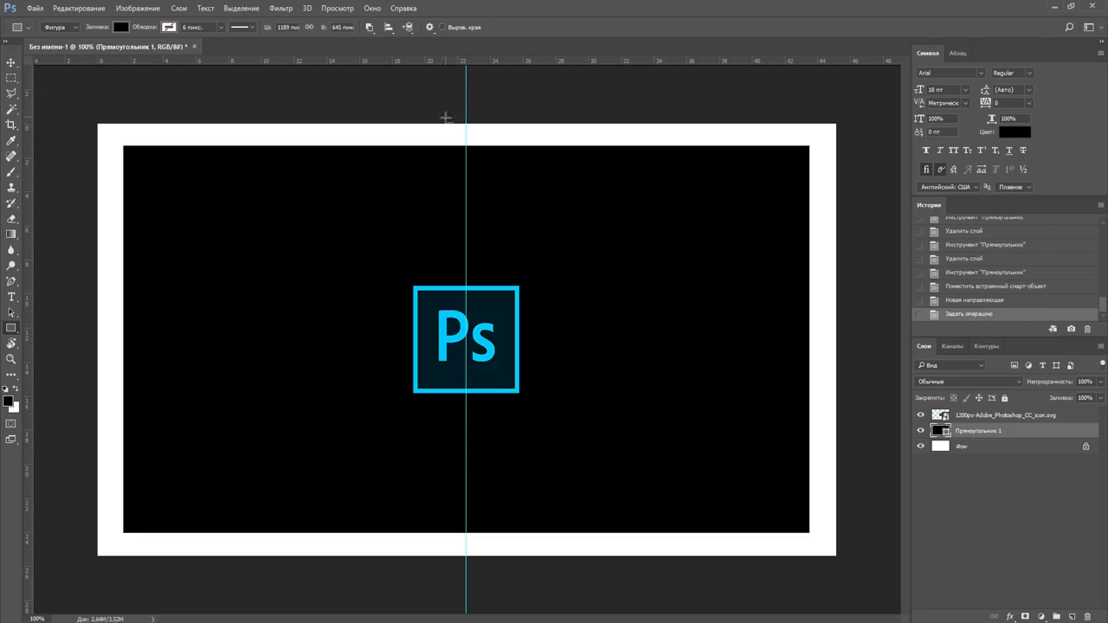
{"action": "left_click_drag", "start_coordinate": [456, 132], "coordinate": [476, 552]}
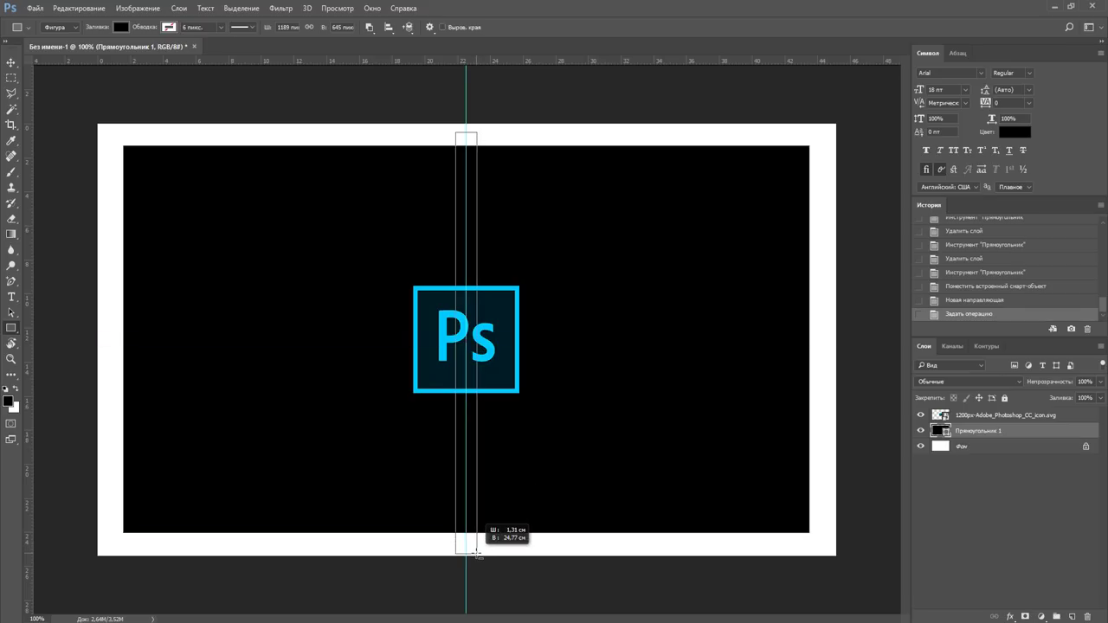
{"action": "left_click_drag", "start_coordinate": [477, 553], "coordinate": [475, 553]}
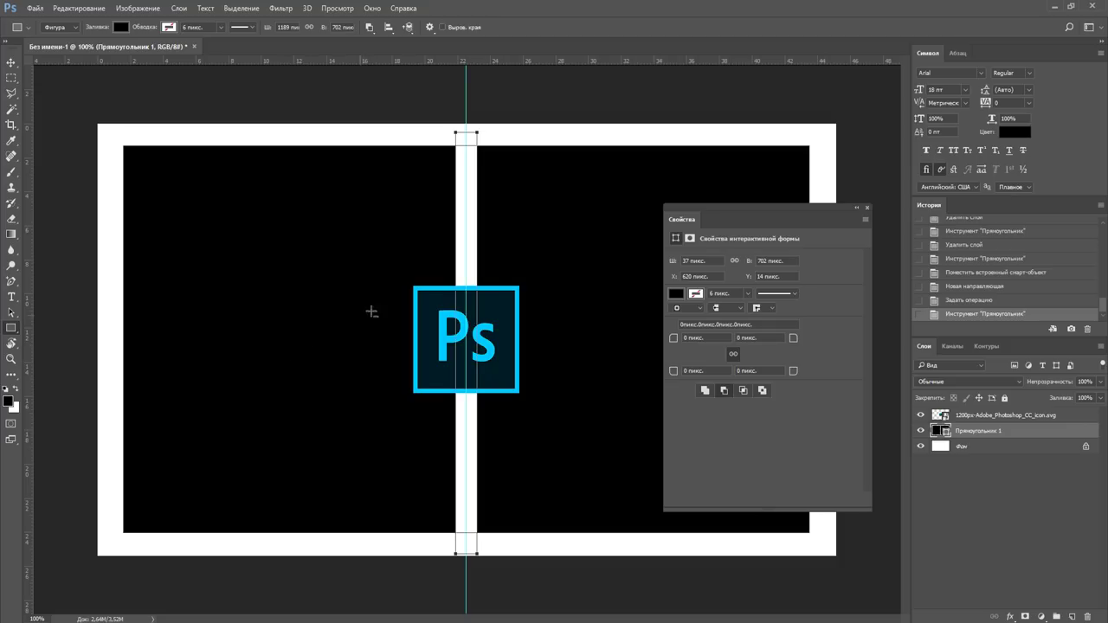
{"action": "left_click", "coordinate": [868, 208]}
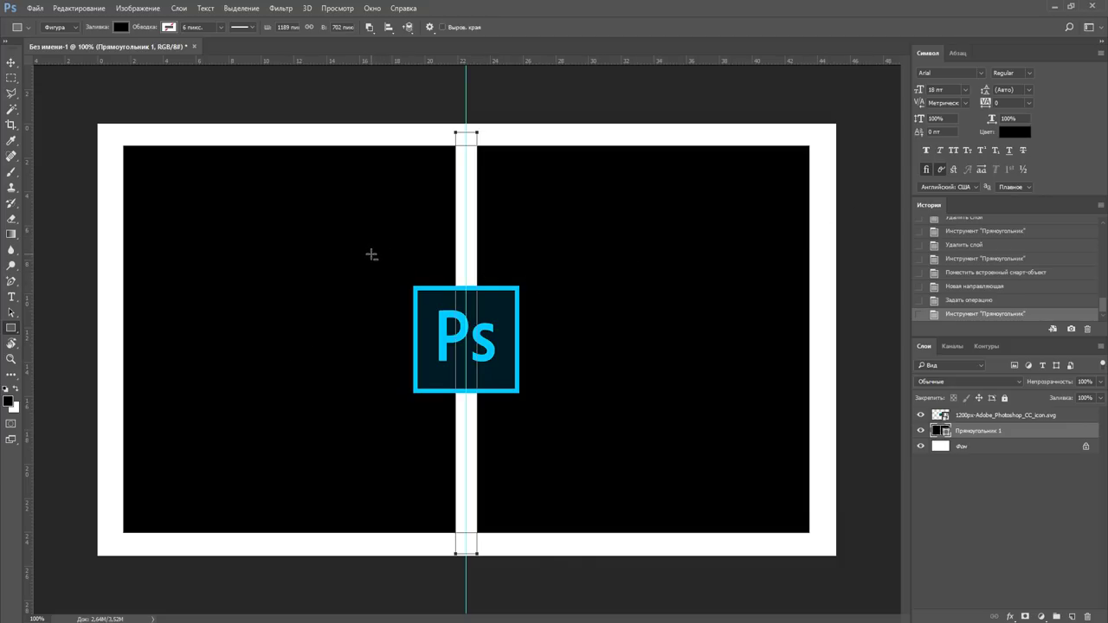
Cut a rectangular hole around the Ps logo out of the black shape.
{"action": "left_click_drag", "start_coordinate": [371, 257], "coordinate": [562, 424]}
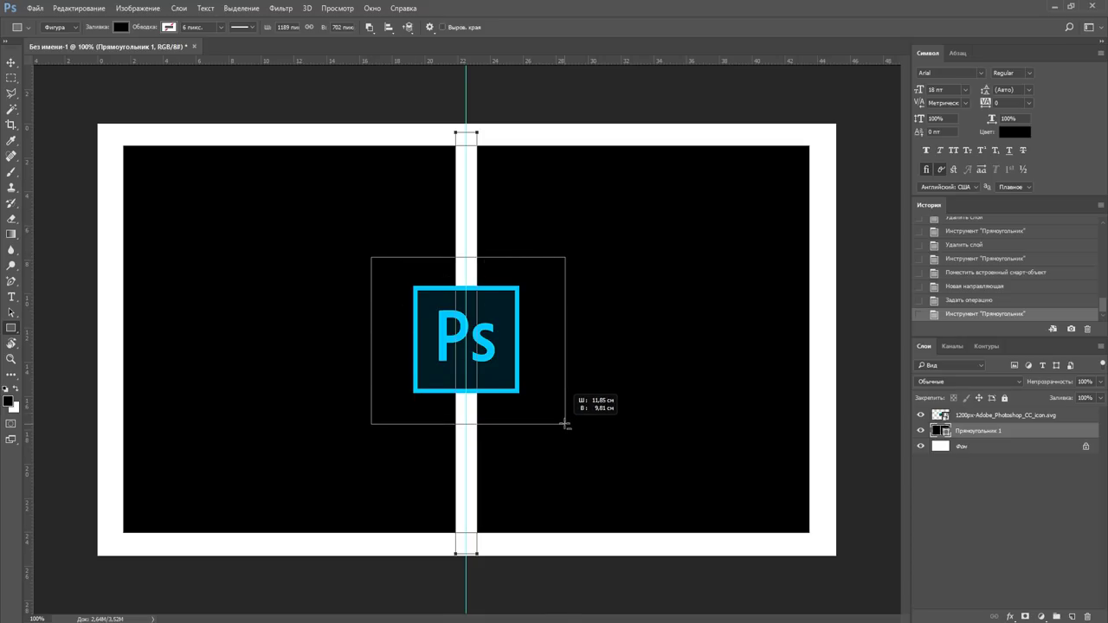
{"action": "left_click_drag", "start_coordinate": [562, 425], "coordinate": [560, 423]}
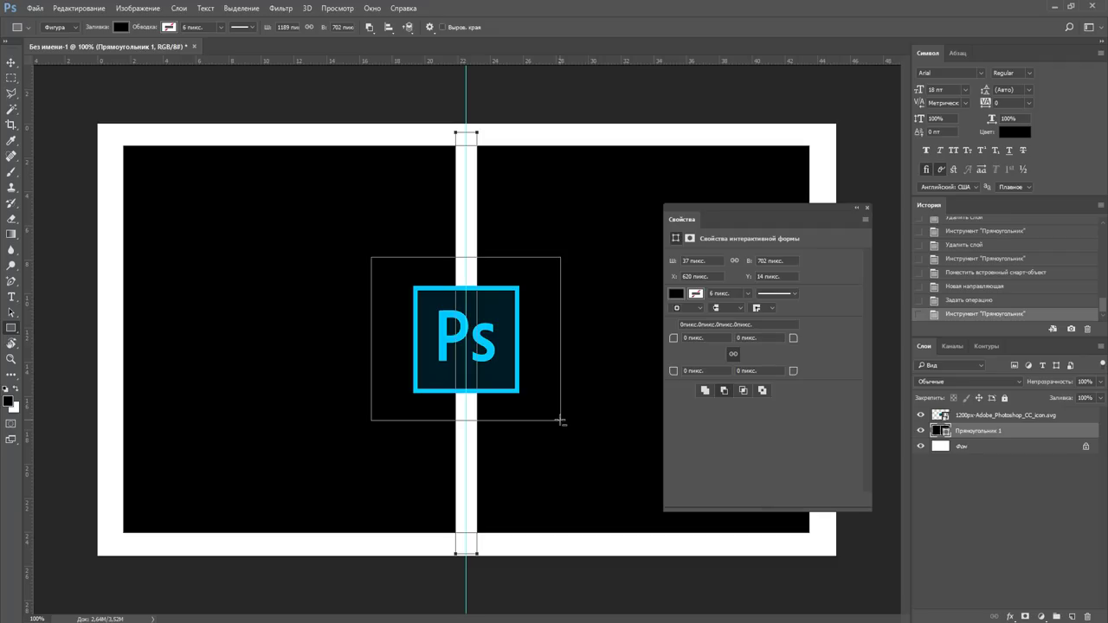
{"action": "left_click", "coordinate": [869, 208]}
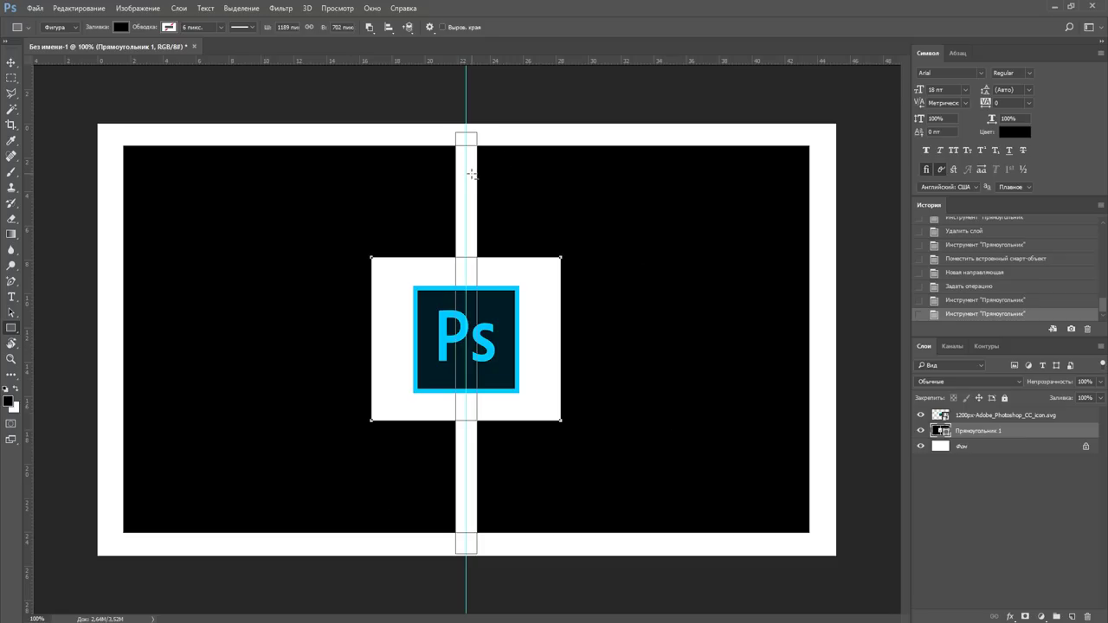
Remove the rectangle's fill and paste the FAQ text into the left half as a column.
{"action": "left_click", "coordinate": [121, 27]}
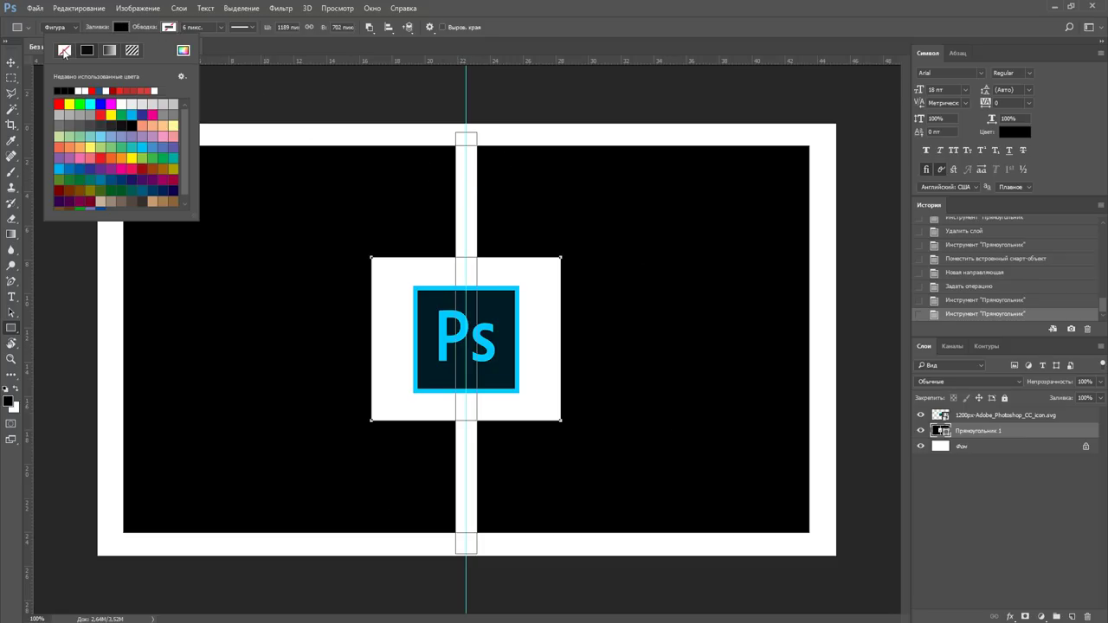
{"action": "left_click", "coordinate": [64, 51]}
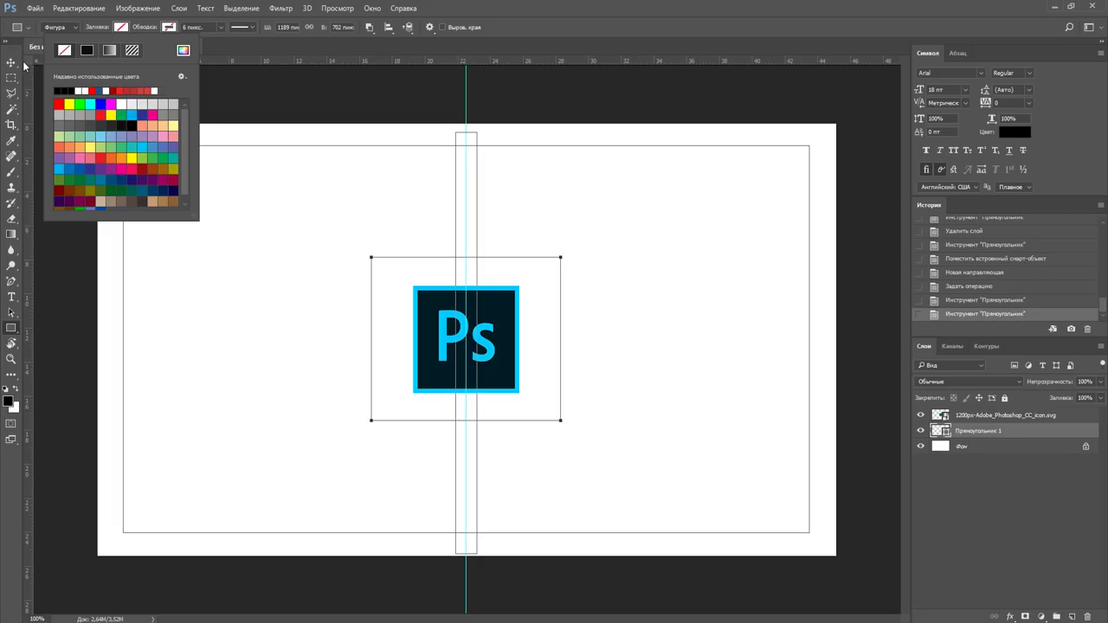
{"action": "left_click", "coordinate": [11, 297]}
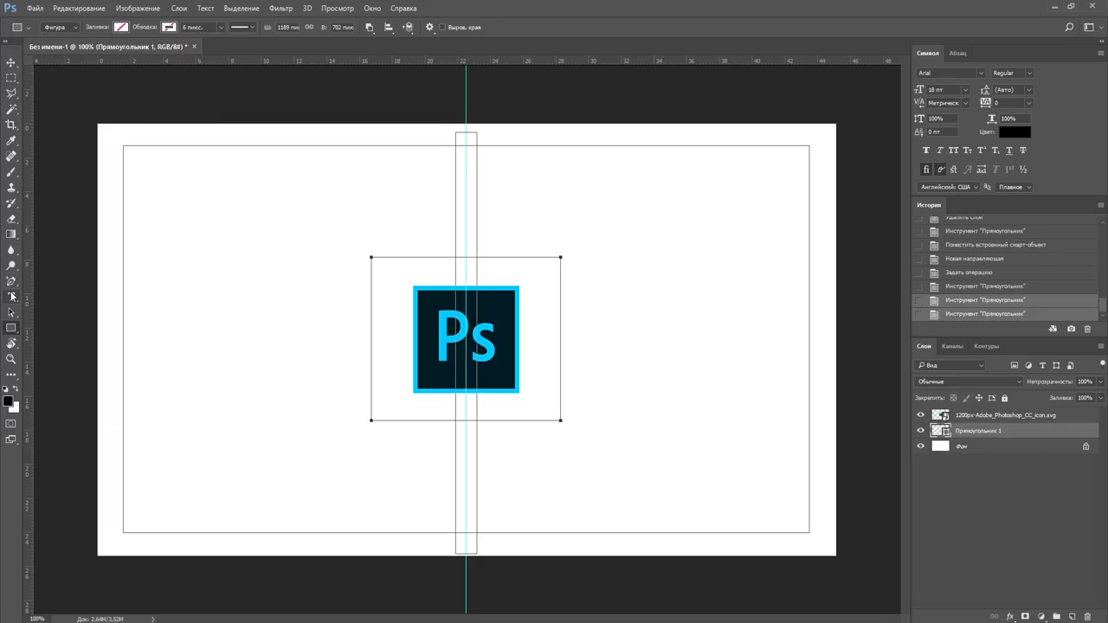
{"action": "left_click", "coordinate": [159, 168]}
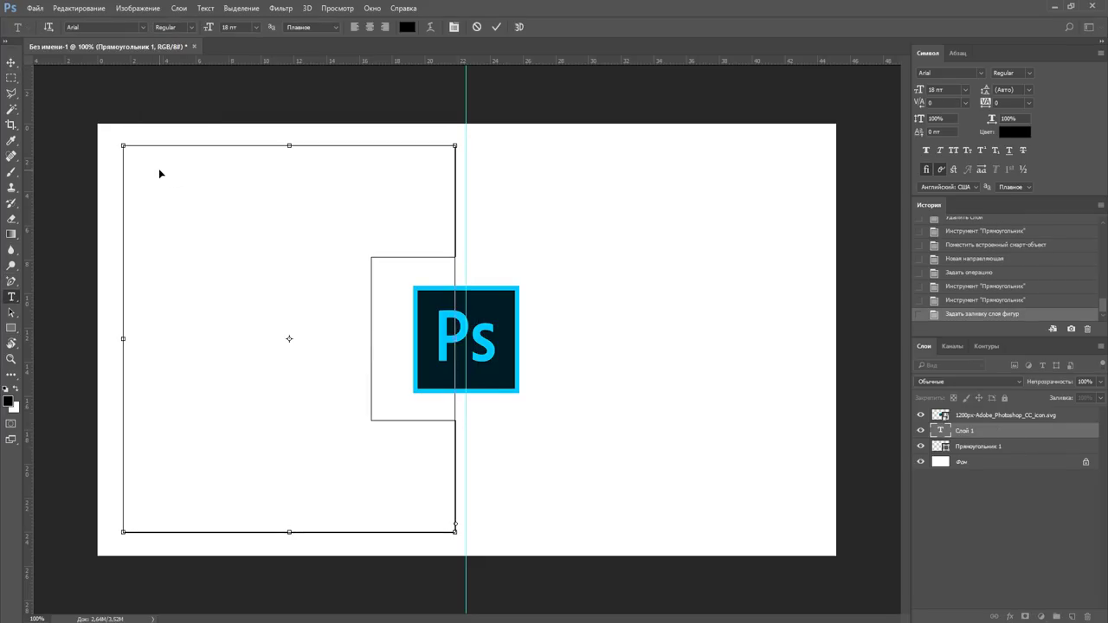
{"action": "key", "text": "ctrl+v"}
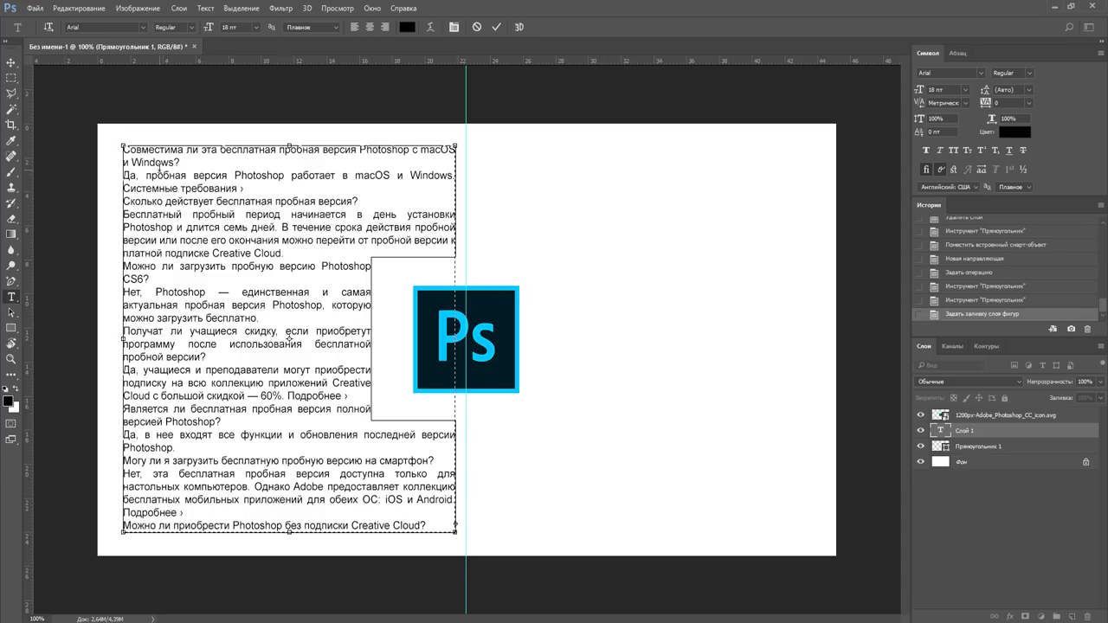
{"action": "left_click", "coordinate": [495, 28]}
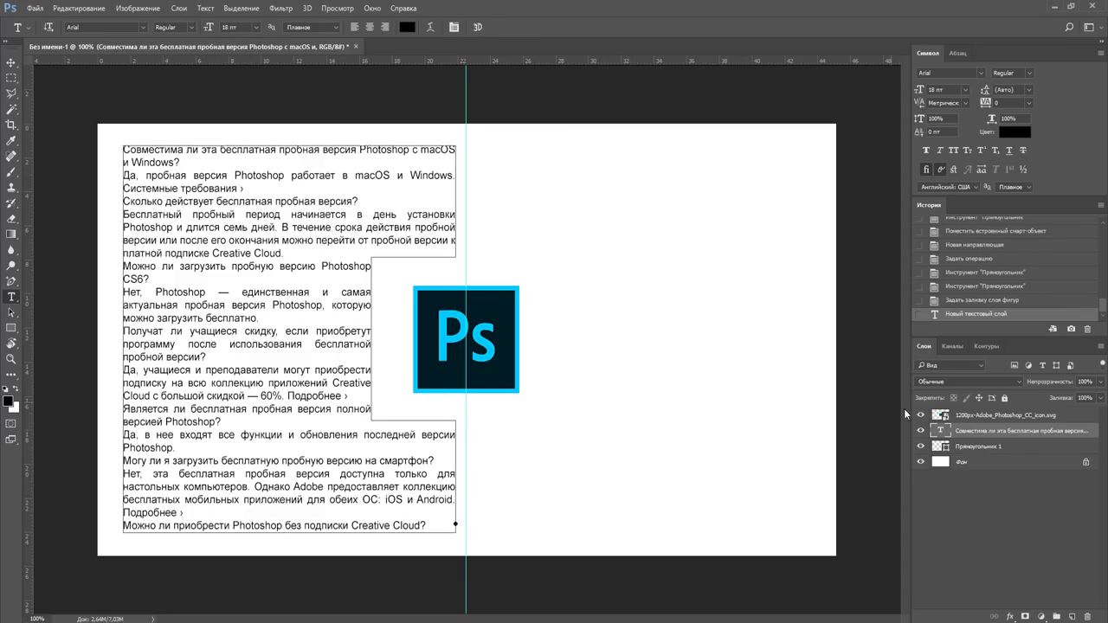
Paste the same FAQ text into the right half as a second column.
{"action": "left_click", "coordinate": [1003, 448]}
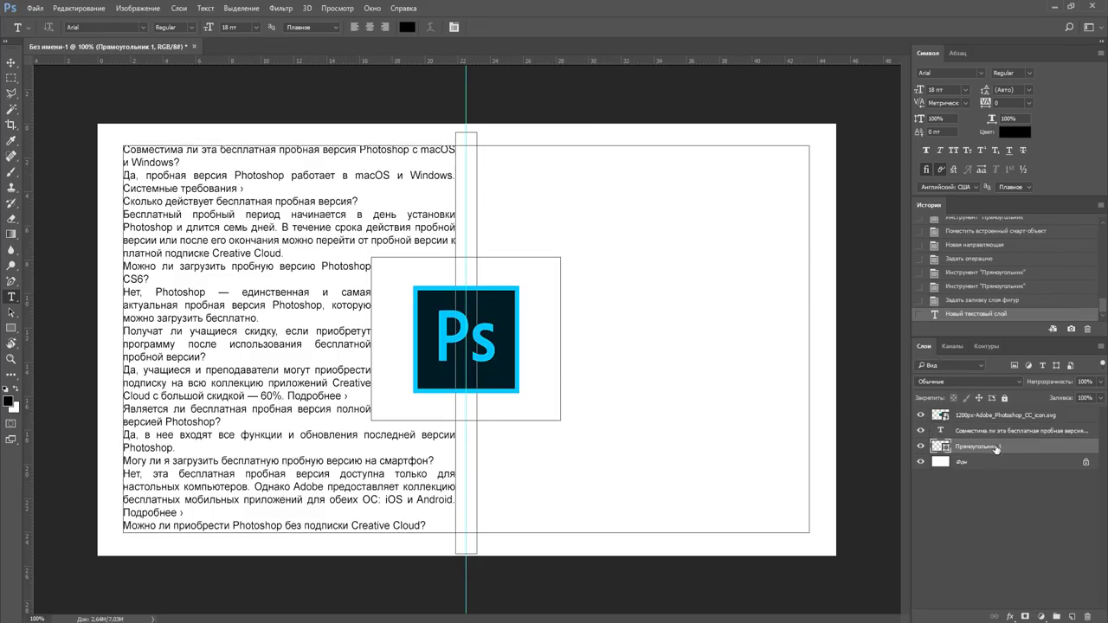
{"action": "left_click", "coordinate": [511, 166]}
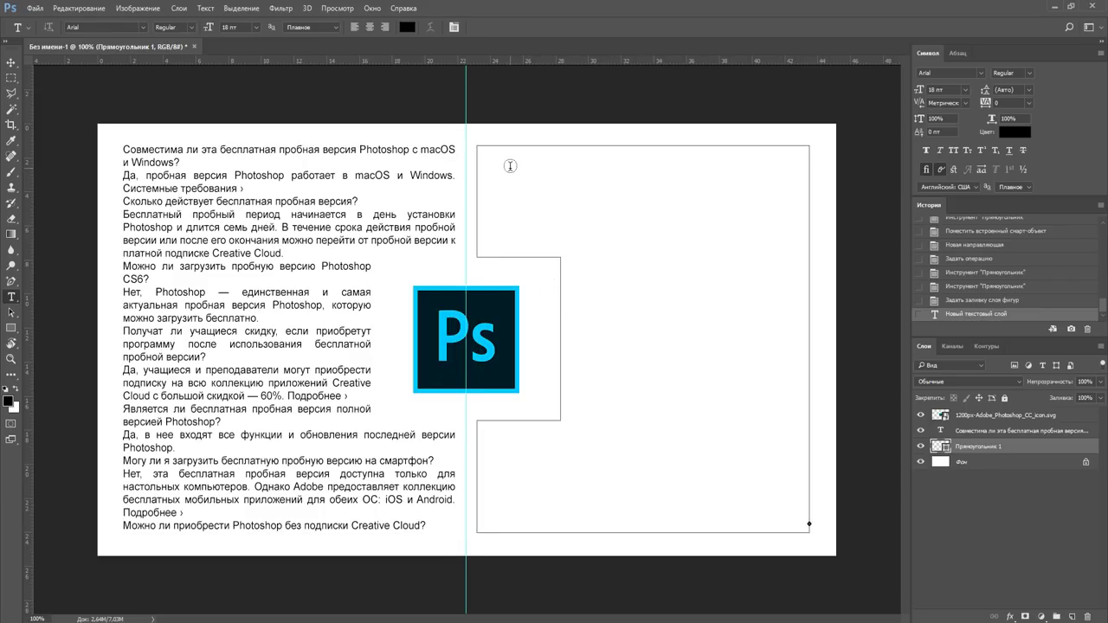
{"action": "type", "text": "Совместима ли эта бесплатная пробная версия Photoshop с macOS и Windows? Да, пробная версия Photoshop работает в macOS и Windows. Системные требования › Сколько действует бесплатная пробная версия? Бесплатный пробный период начинается в день установки Photoshop и длится семь дней. В течение срока действия пробной версии или после его окончания можно перейти от пробной версии к платной подписке Creative Cloud. Можно ли загрузить пробную версию Photoshop CS6? Нет, Photoshop — единственная и самая актуальная пробная версия Photoshop, которую можно загрузить бесплатно. Получат ли учащиеся скидку, если приобретут программу после использования бесплатной пробной версии? Да, учащиеся и преподаватели могут приобрести подписку на всю коллекцию приложений Creative Cloud с большой скидкой — 60%. Подробнее › Является ли бесплатная пробная версия полной версией Photoshop? Да, в нее входят все функции и обновления последней версии Photoshop. Могу ли я загрузить бесплатную пробную версию на смартфон? Нет, эта бесплатная пробная версия доступна только для настольных компьютеров. Однако Adobe предоставляет коллекцию бесплатных мобильных приложений для обеих ОС: iOS и Android. Подробнее › Можно ли приобрести Photoshop без подписки Creative Cloud?"}
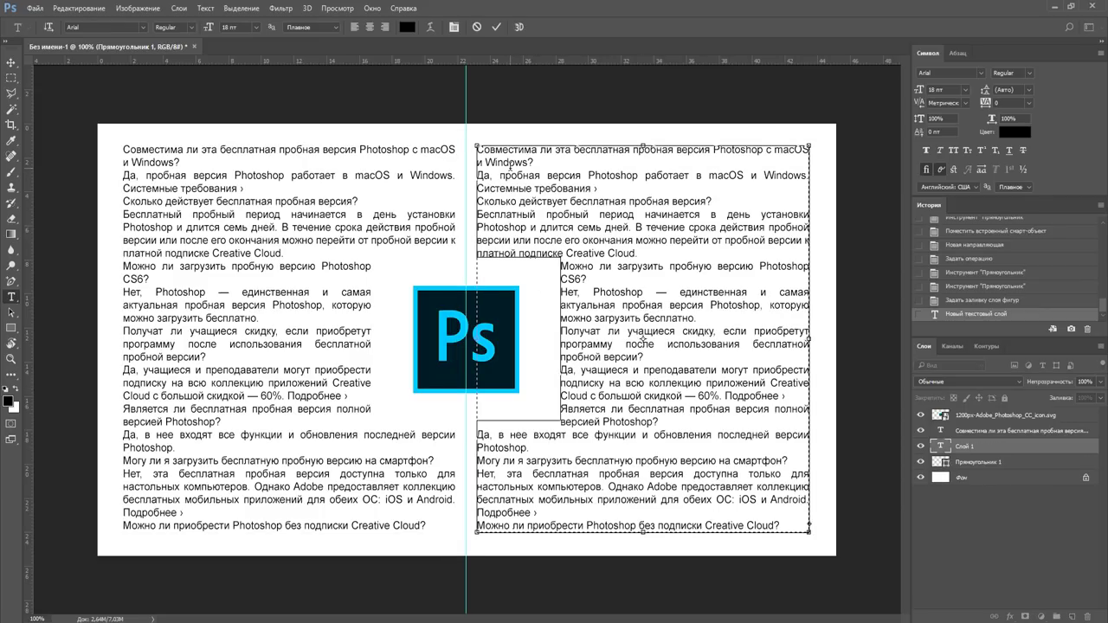
{"action": "left_click", "coordinate": [496, 27]}
{"action": "left_click", "coordinate": [11, 62]}
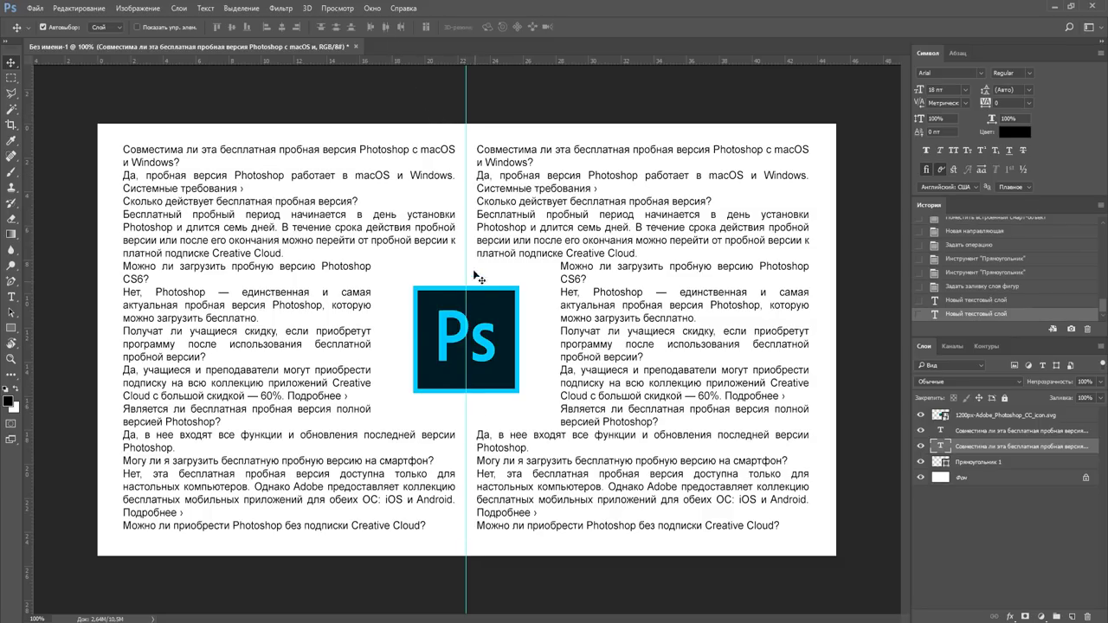
Turn off Вспомогательные элементы in the View menu to hide the guide and path outlines.
{"action": "left_click", "coordinate": [344, 9]}
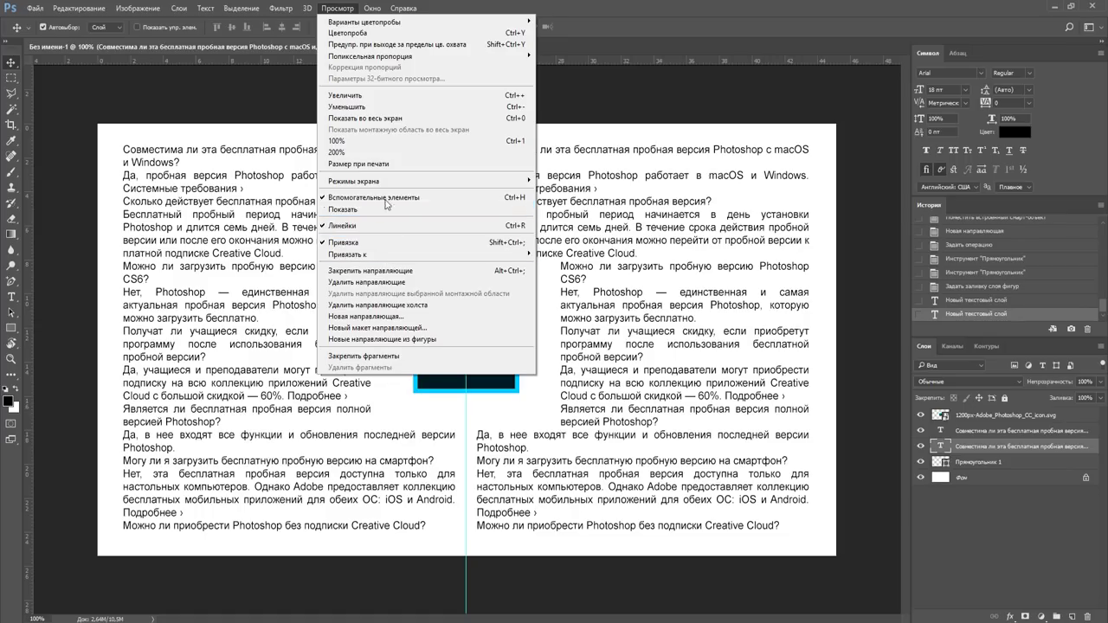
{"action": "left_click", "coordinate": [452, 201]}
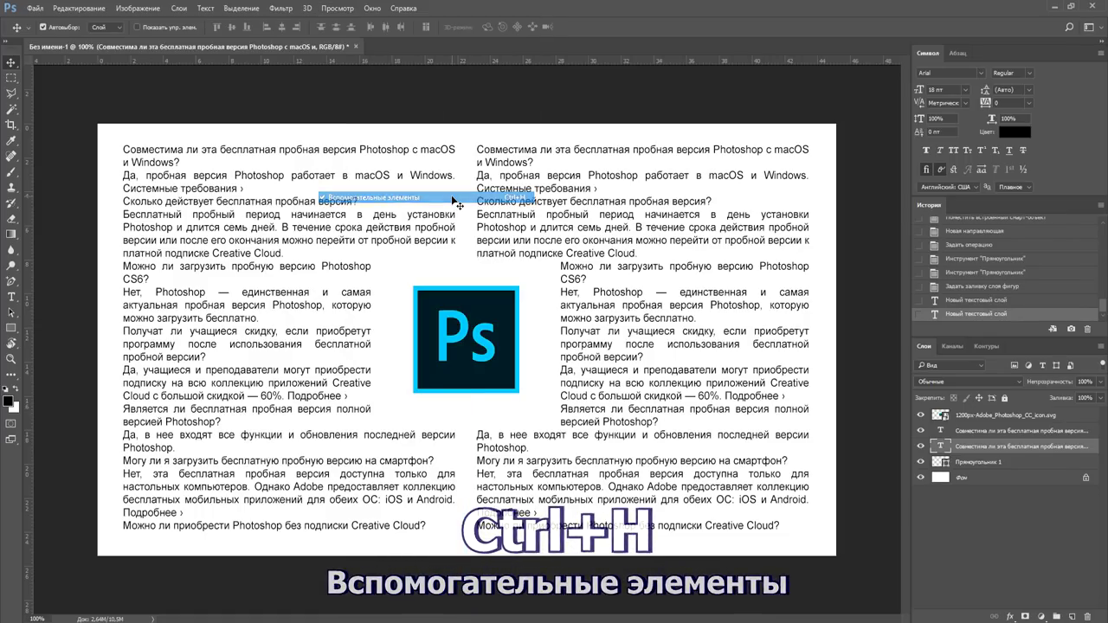